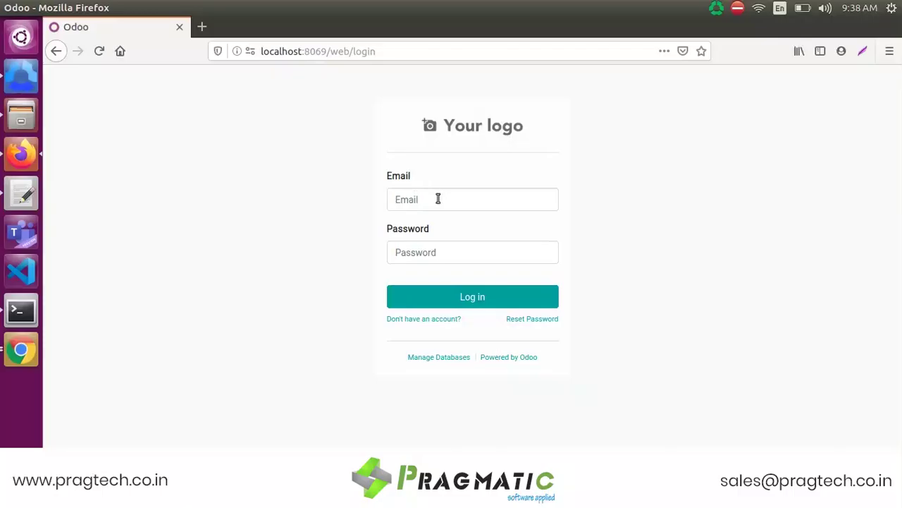
- Sign in to Odoo with the saved administrator login and the account password re-entered
click(443, 201)
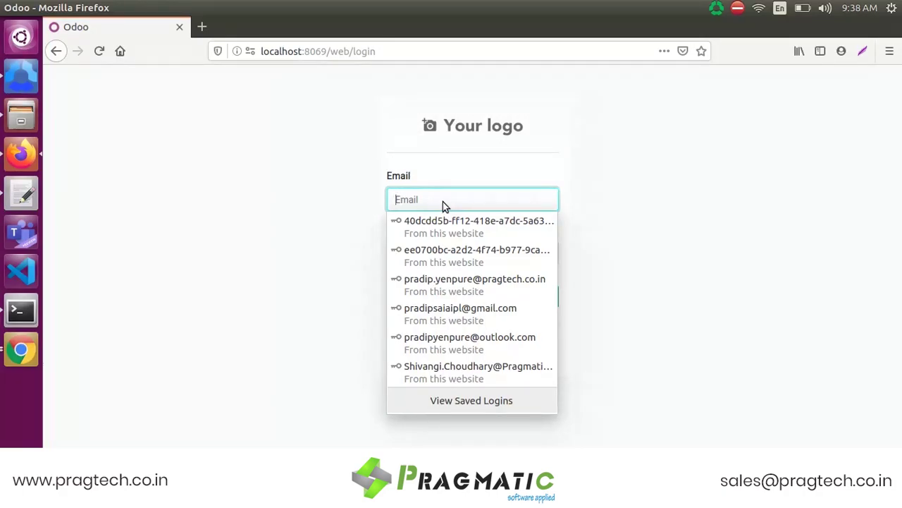
text(sh)
key(Down)
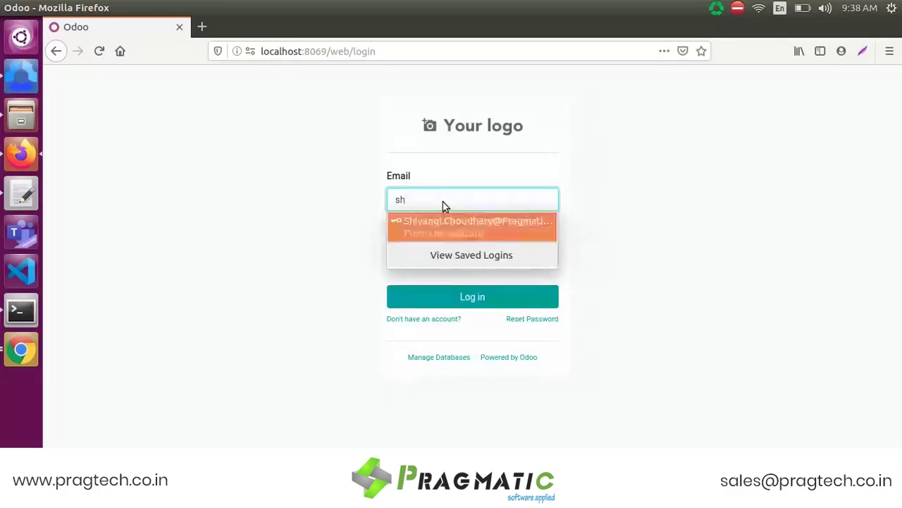
key(Return)
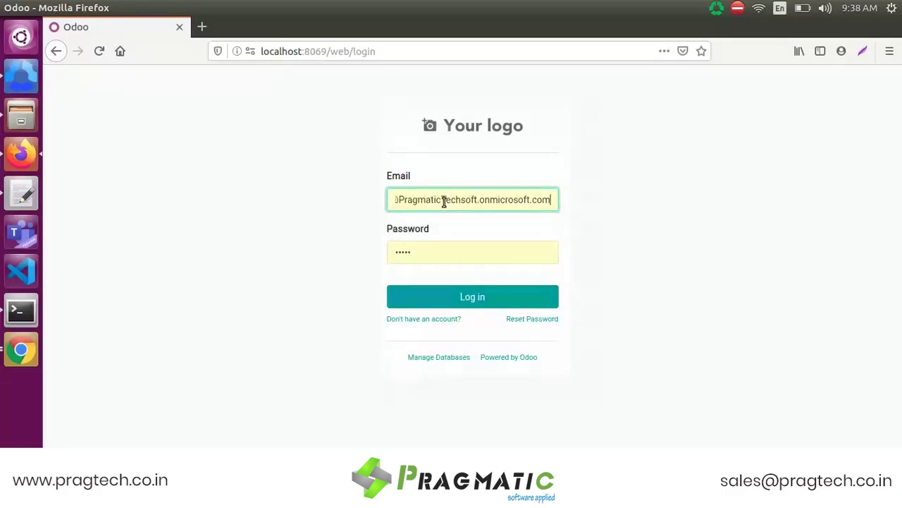
click(463, 255)
key(BackSpace)
key(BackSpace)
key(BackSpace)
key(BackSpace)
key(BackSpace)
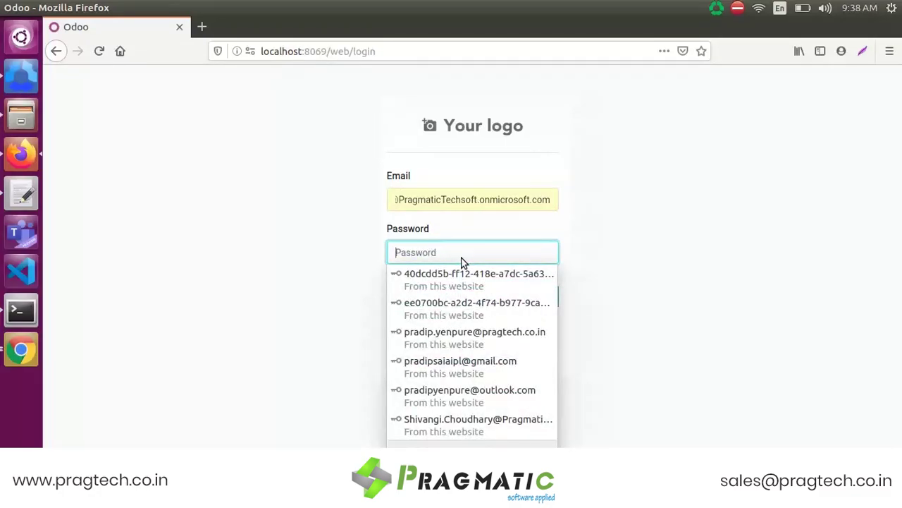
text(•••••)
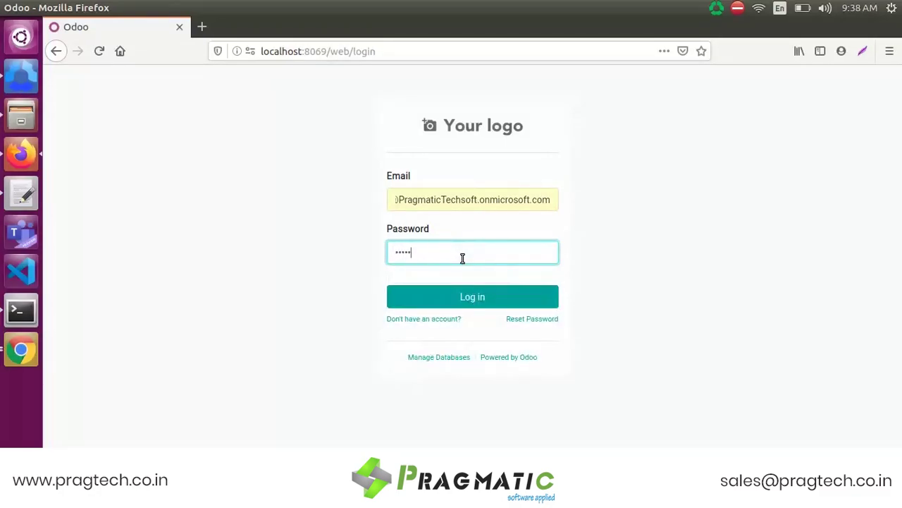
click(485, 299)
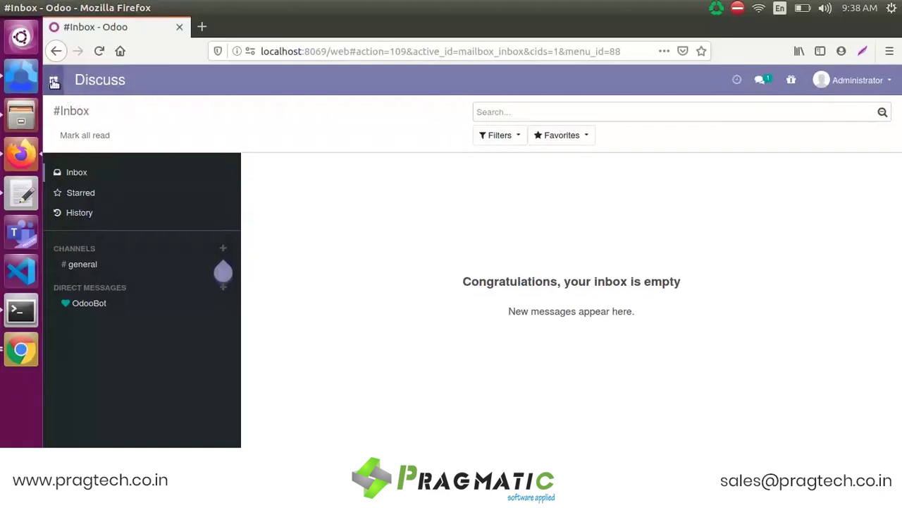
- Open the My Company record via Settings > Users & Companies > Companies
click(52, 80)
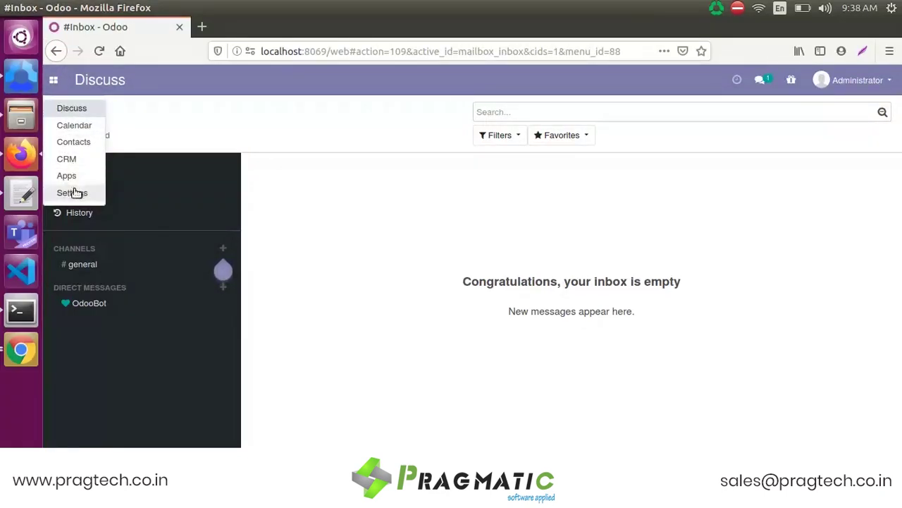
click(73, 193)
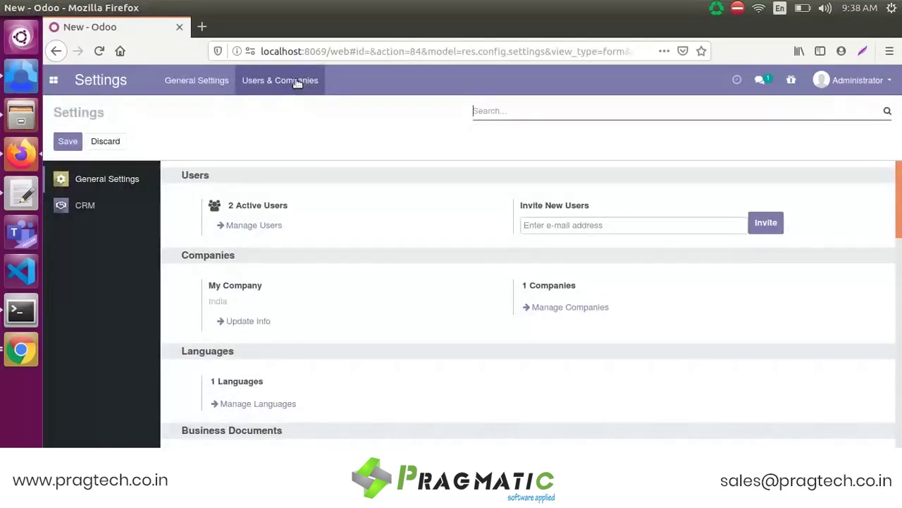
click(286, 83)
click(275, 127)
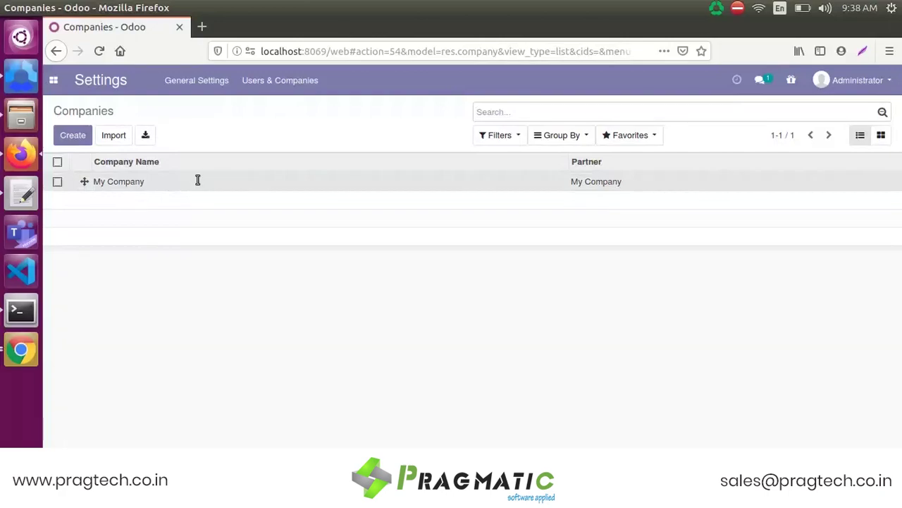
click(197, 180)
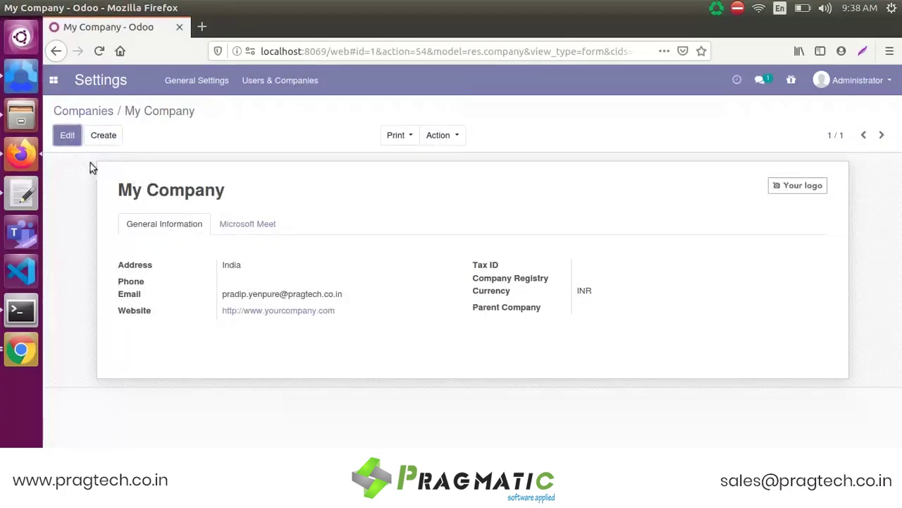
- Empty the Auth Code and Access Token fields on the Microsoft Meet tab and save My Company
click(66, 136)
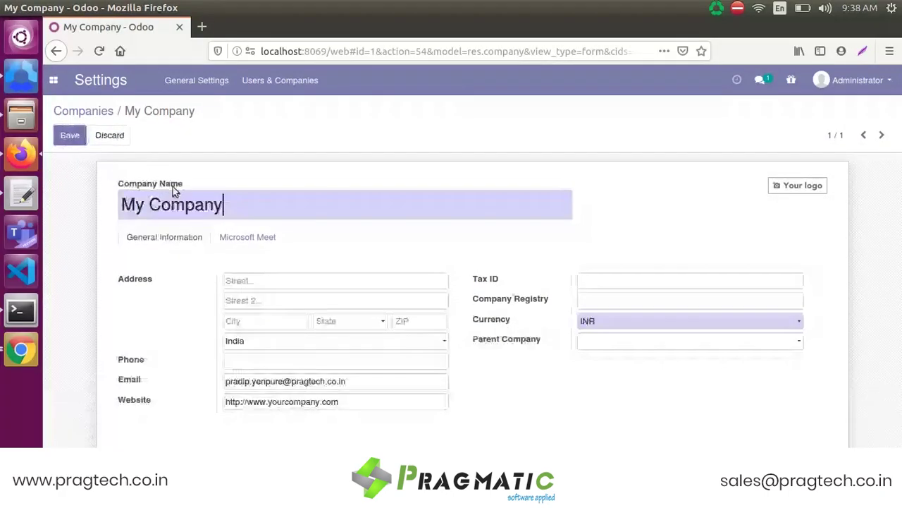
click(239, 241)
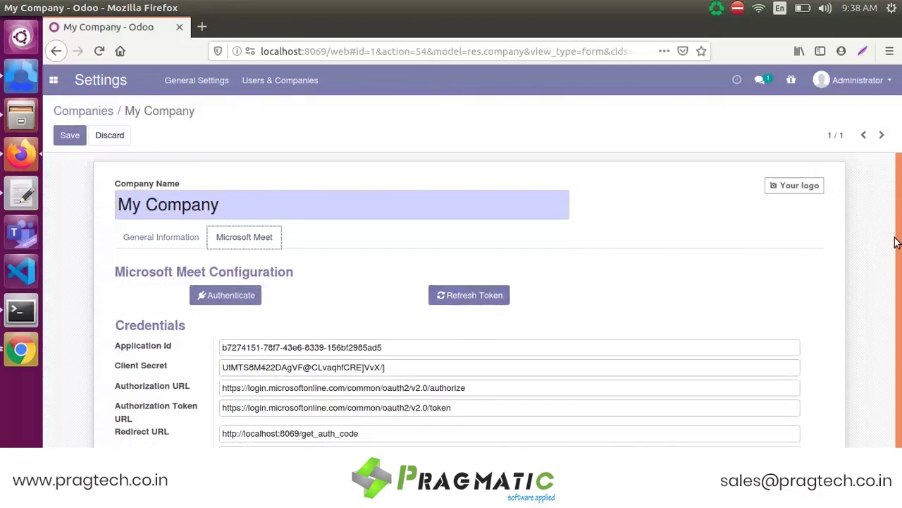
scroll(900, 240, down, 1)
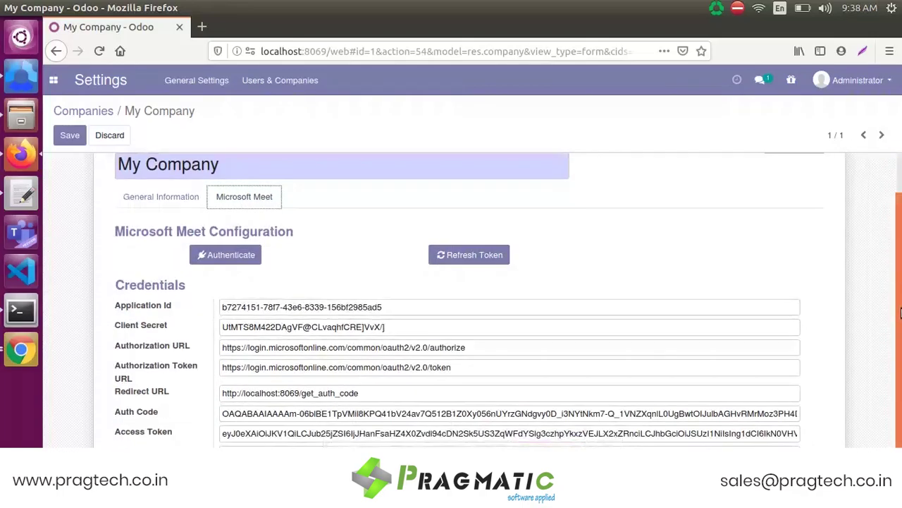
triple_click(239, 414)
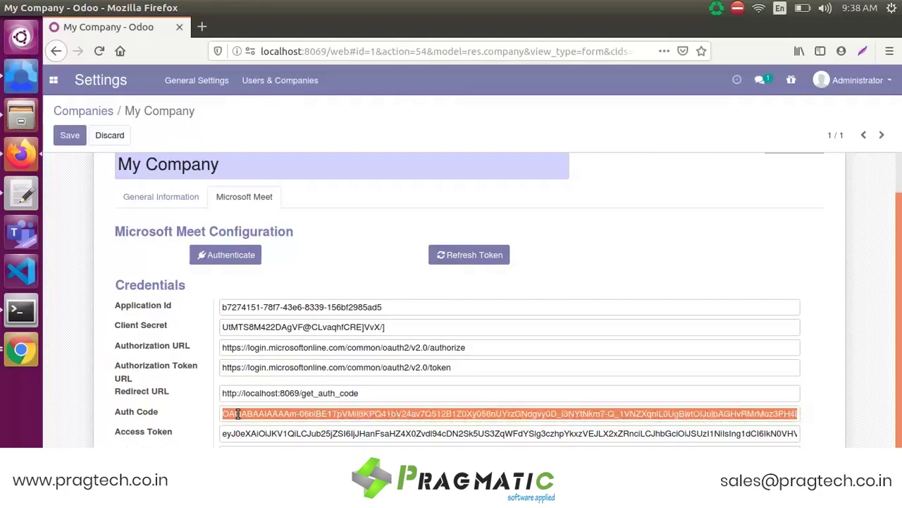
key(BackSpace)
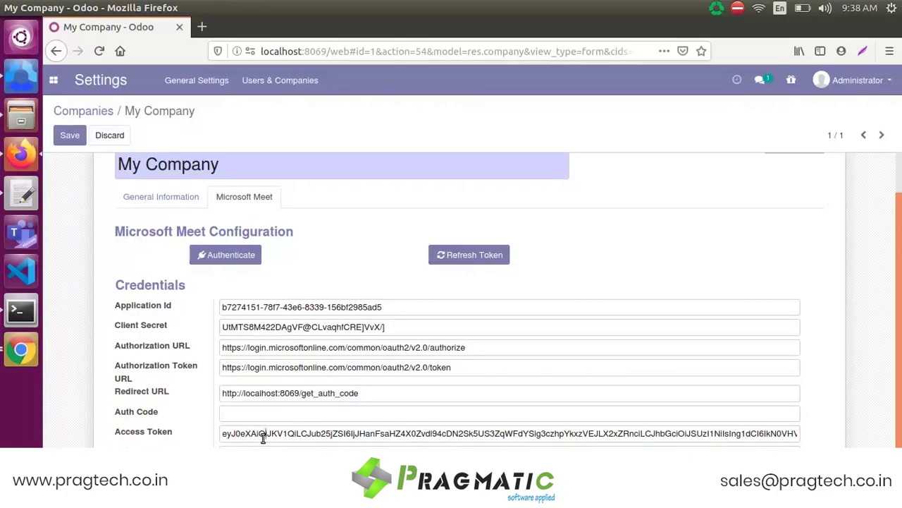
triple_click(262, 438)
key(BackSpace)
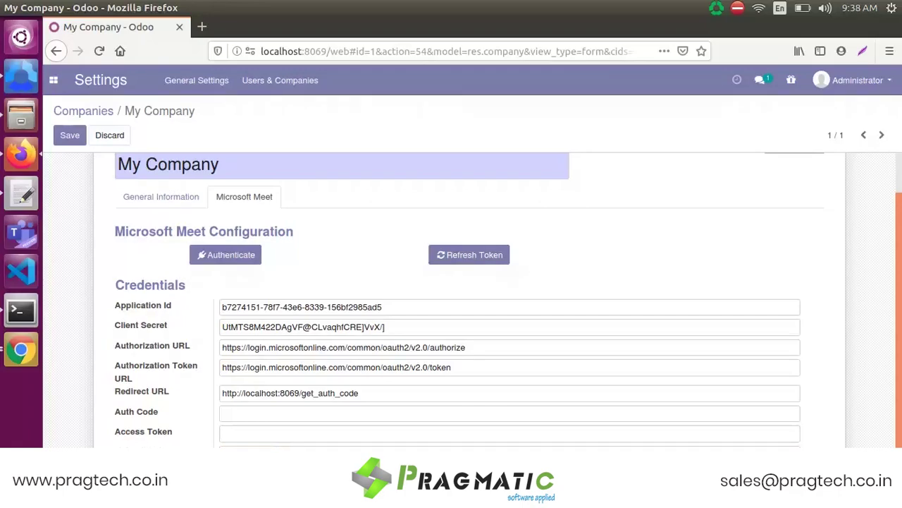
click(70, 135)
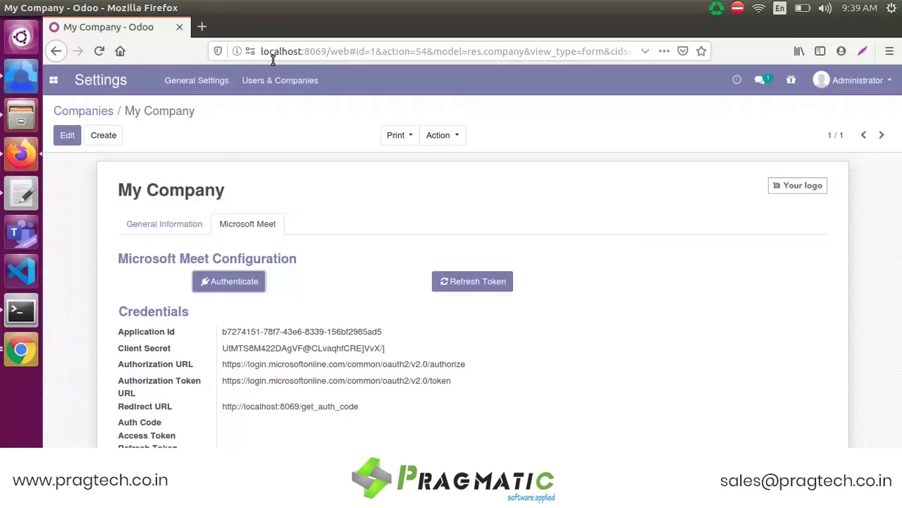
- Open a new browser tab for the Azure portal's App registrations page
click(202, 27)
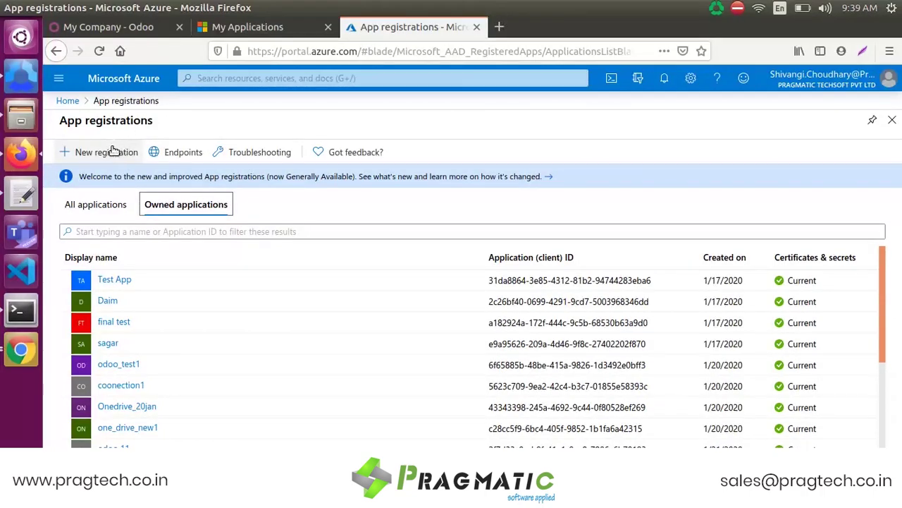
- Begin a new Azure app registration for any organisation and personal accounts, with a Web redirect
click(115, 153)
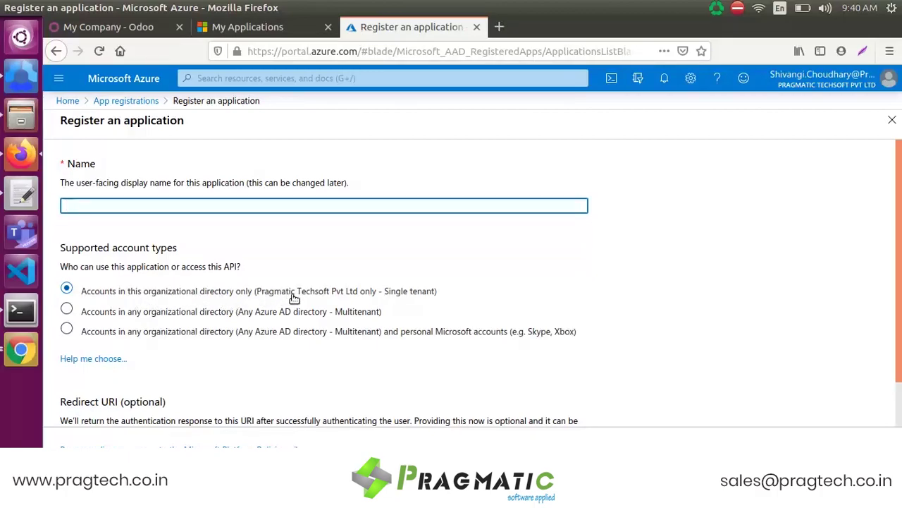
click(67, 330)
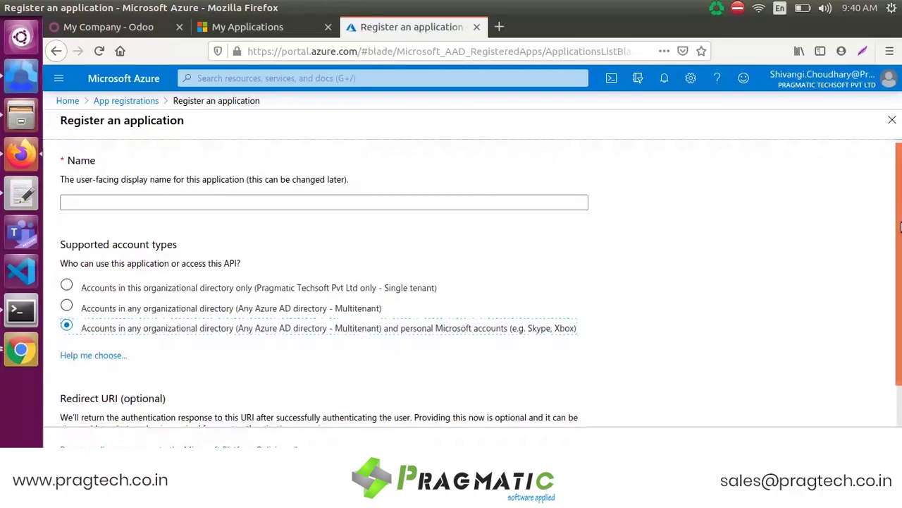
scroll(901, 221, down, 1)
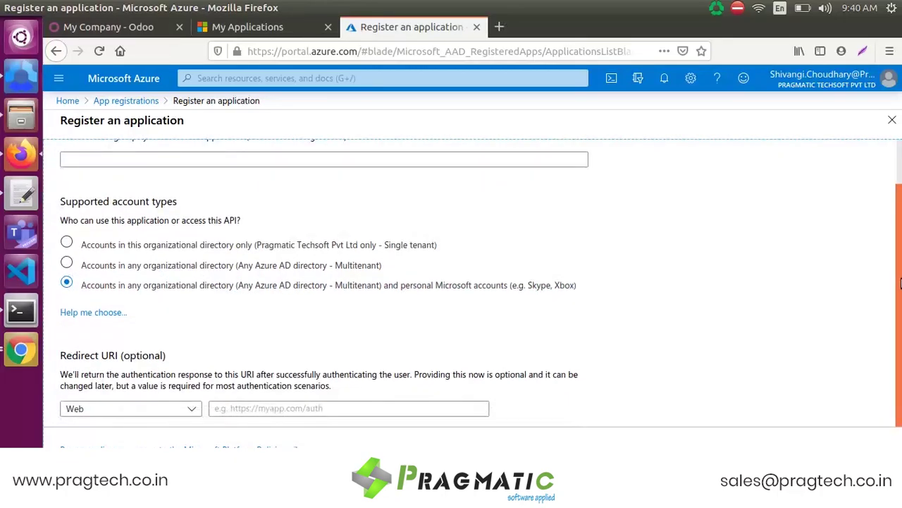
click(268, 408)
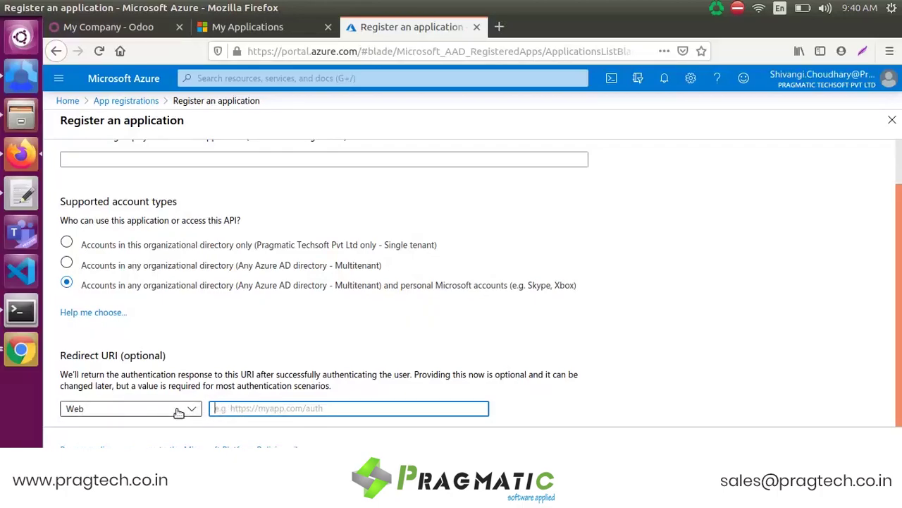
click(175, 409)
click(231, 409)
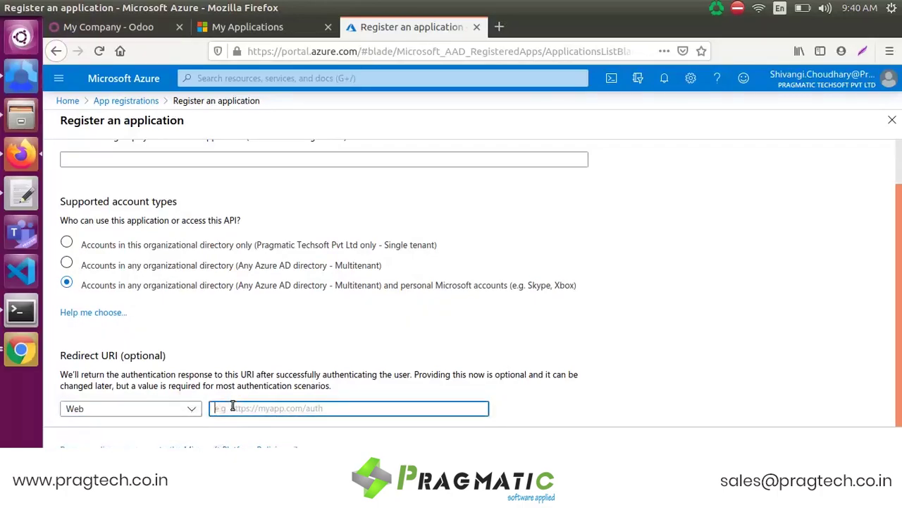
click(106, 27)
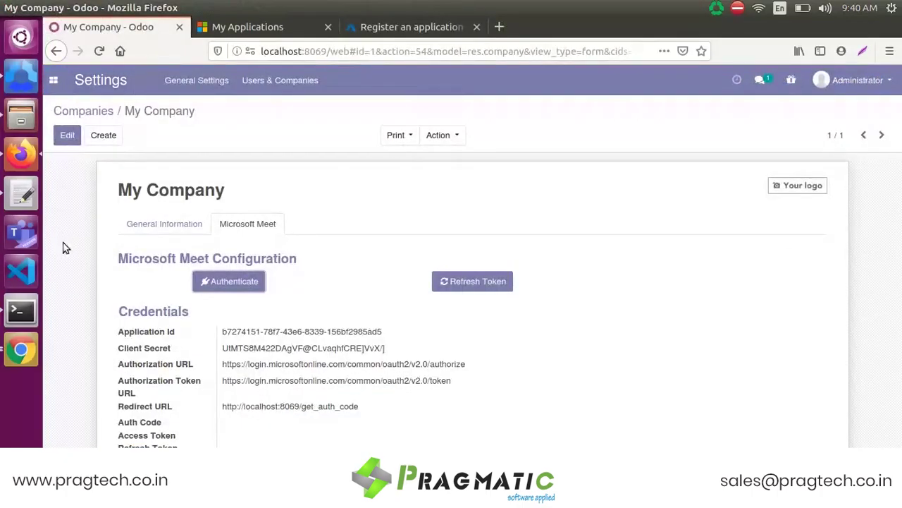
- Copy the Redirect URL from Odoo's Microsoft Meet tab and return to the Azure form
triple_click(282, 406)
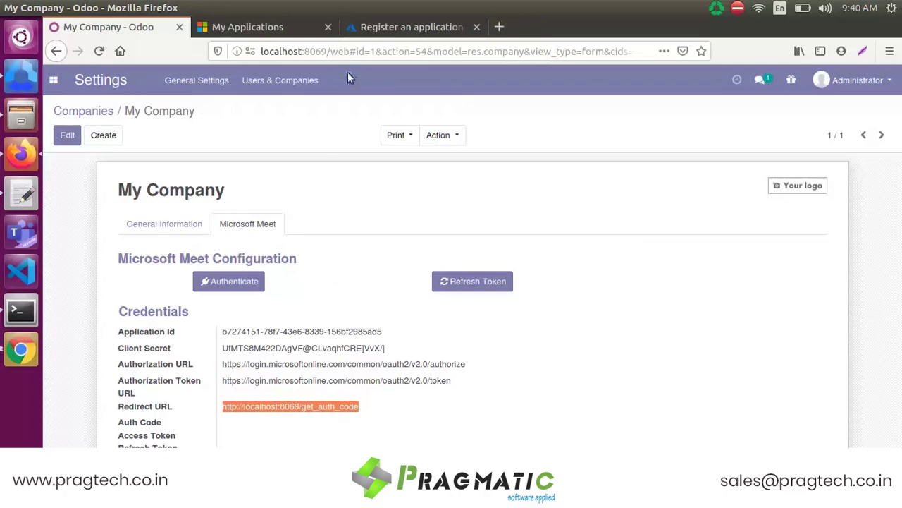
click(409, 27)
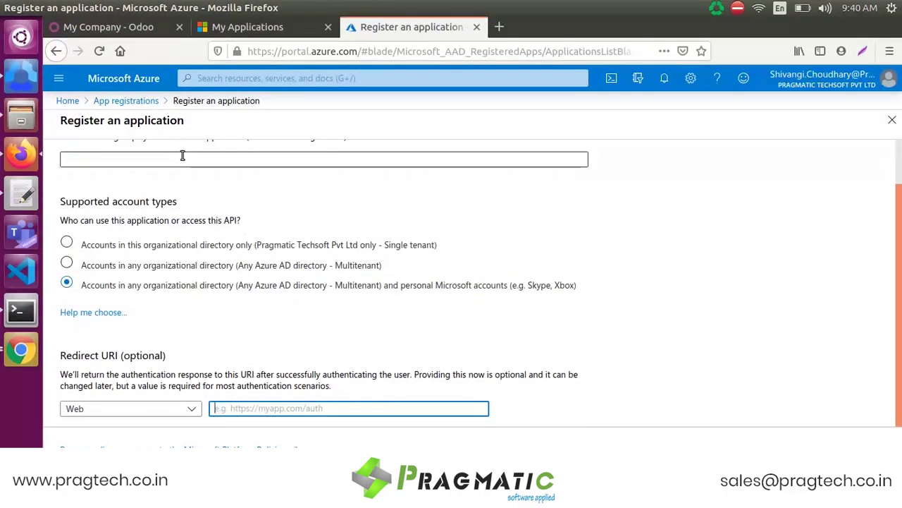
- Discard the unsaved registration and filter App registrations by 'odoo'
click(153, 100)
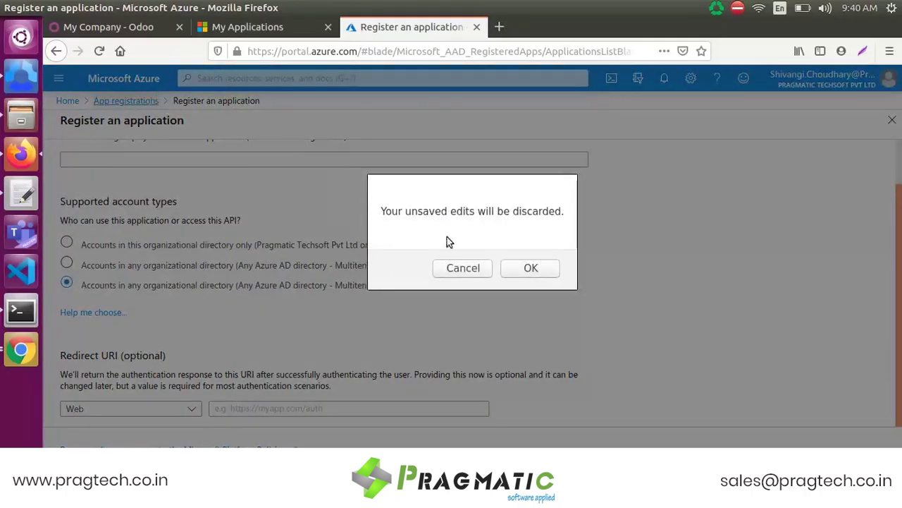
click(527, 268)
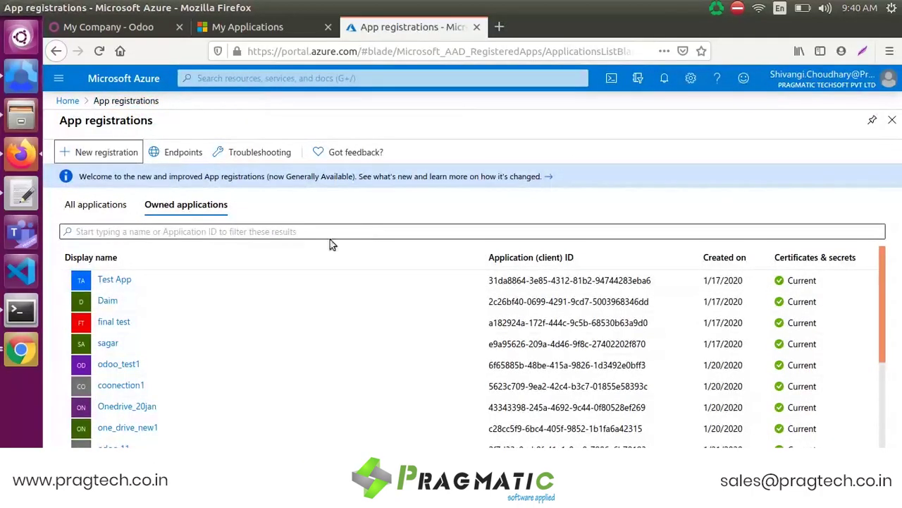
click(225, 231)
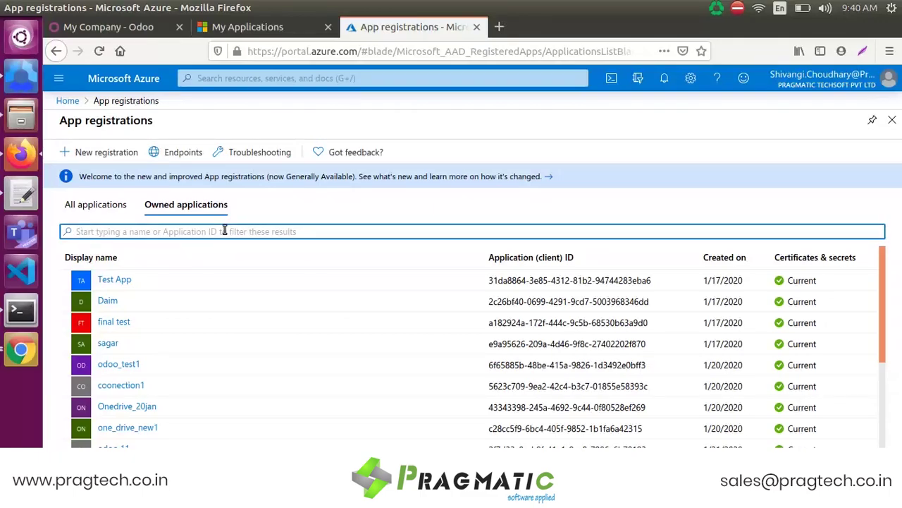
text(odoo)
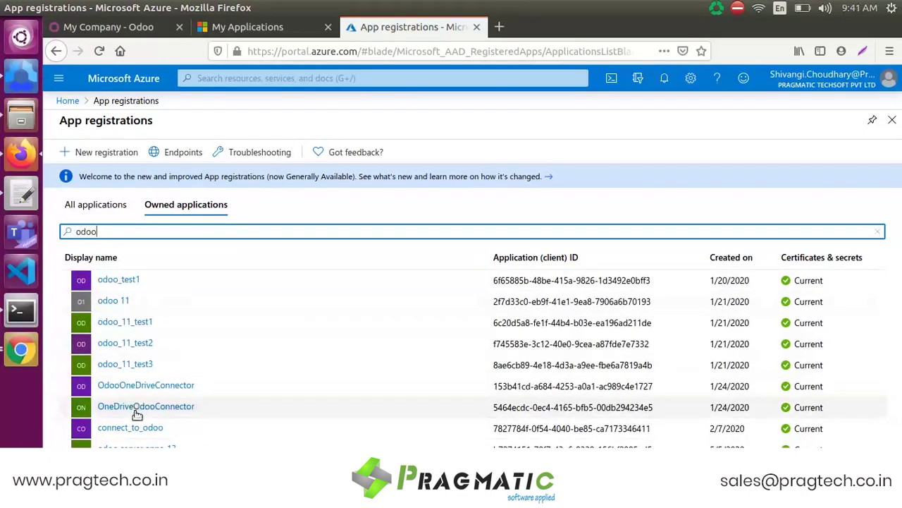
- Copy the Application (client) ID of the odoo server apps-13 registration
click(149, 444)
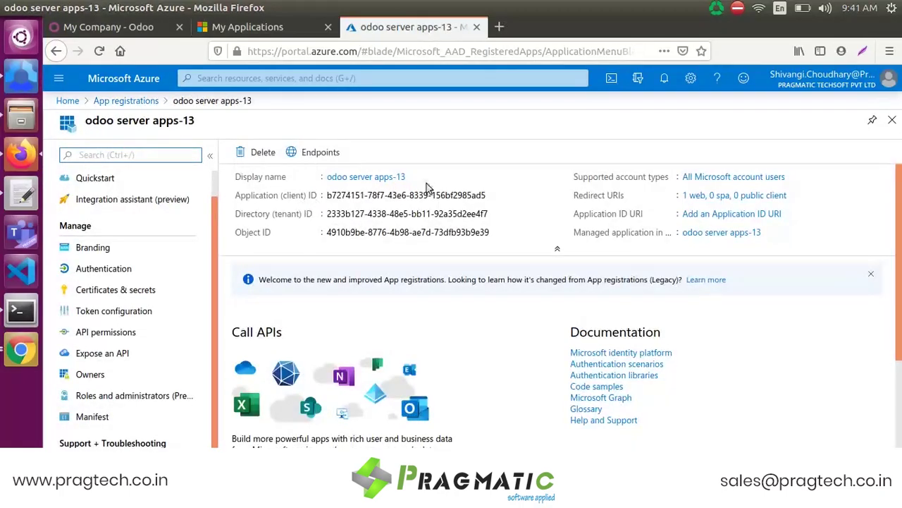
double_click(328, 195)
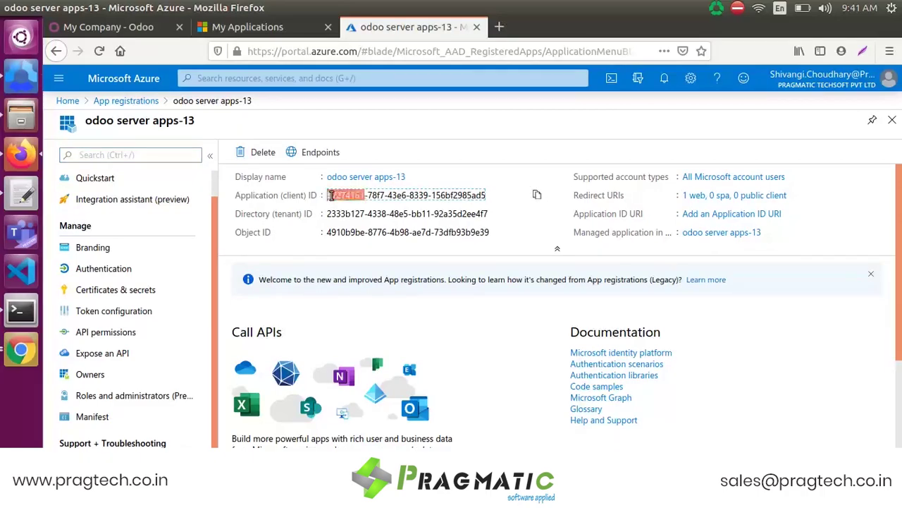
click(497, 194)
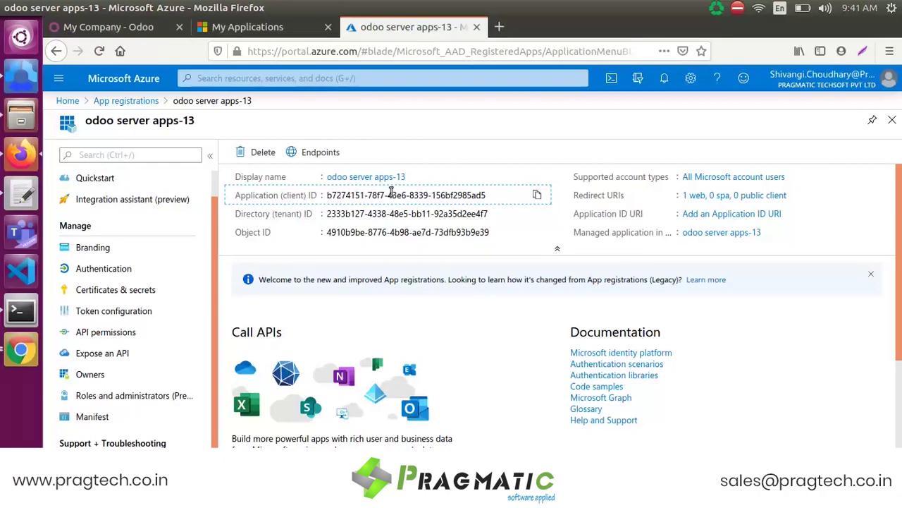
click(538, 196)
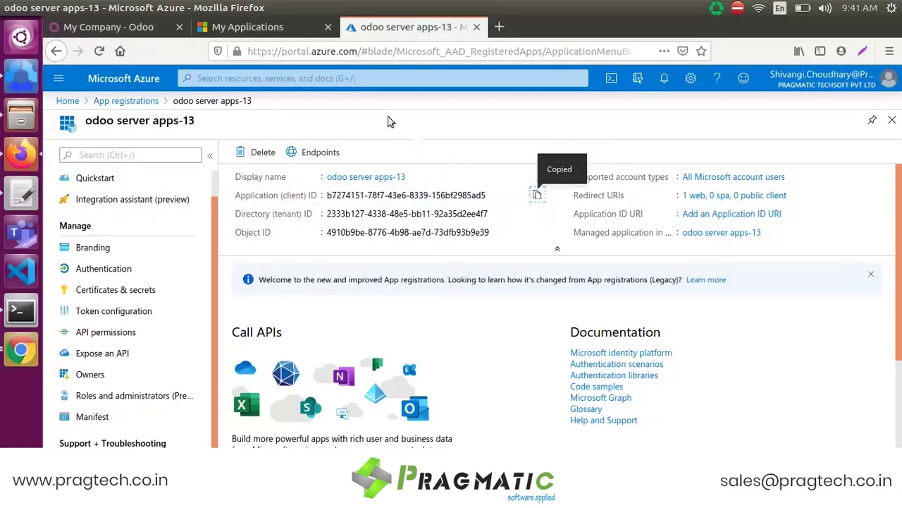
click(112, 34)
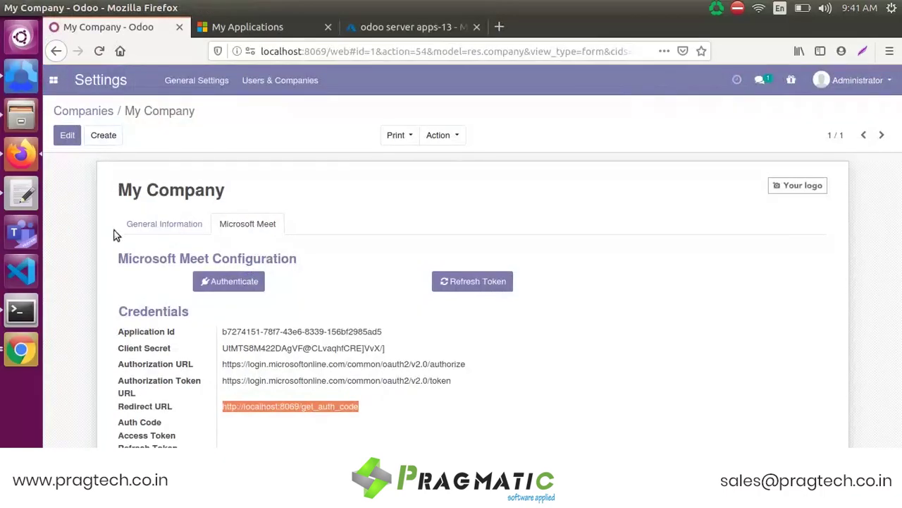
- Put the copied client ID into My Company's Application Id field in edit mode
click(62, 138)
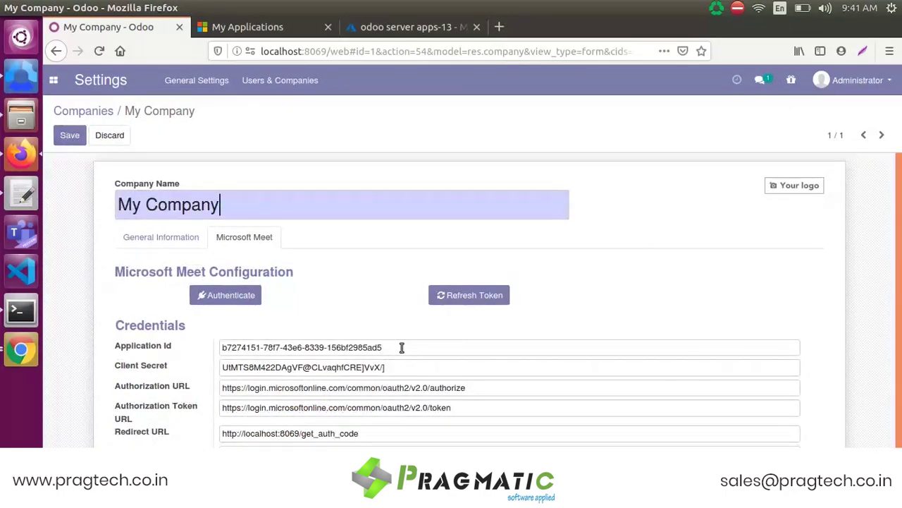
mouse_move(403, 348)
mouse_down()
mouse_move(213, 348)
mouse_move(418, 342)
mouse_up()
key(ctrl+a)
click(358, 298)
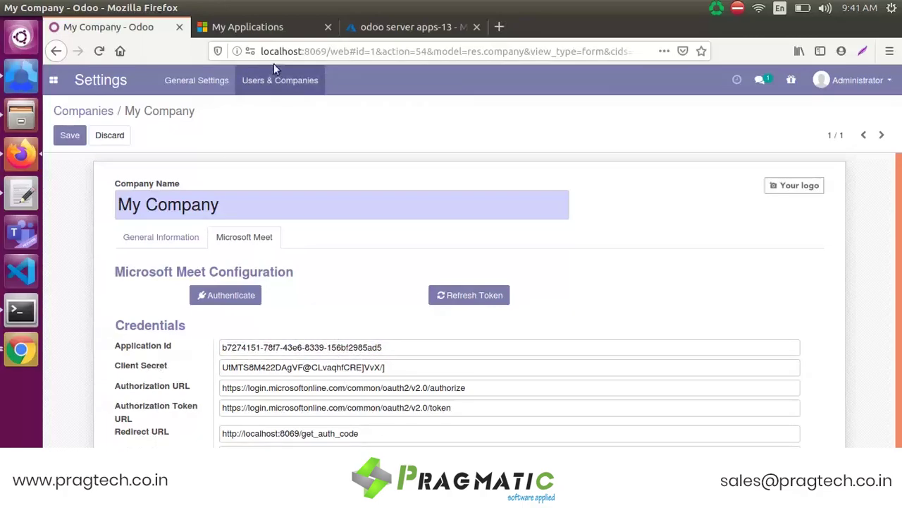
click(384, 30)
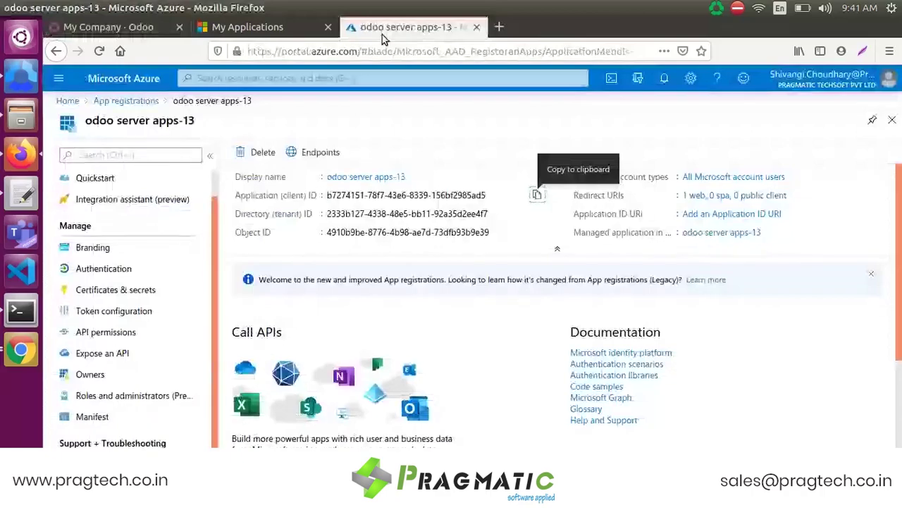
- Review odoo server apps-13's two existing client secrets, cancelling the new client secret form
click(146, 295)
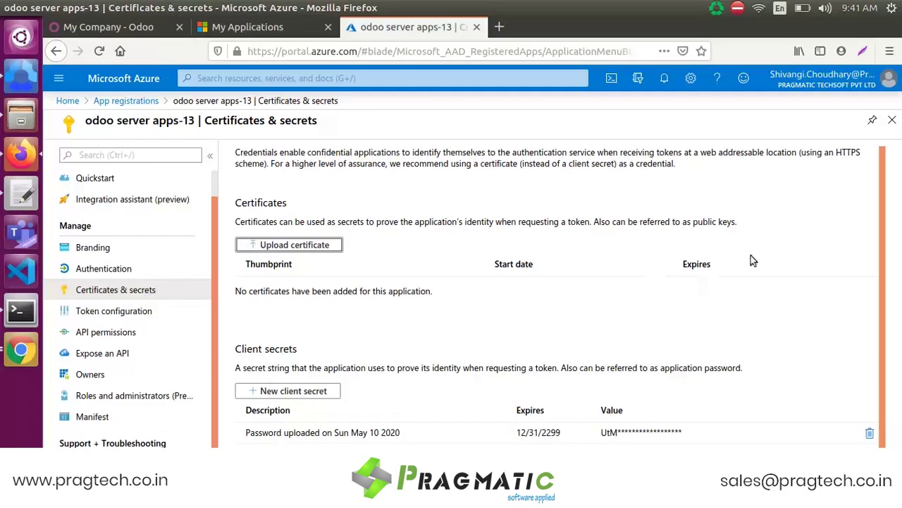
scroll(888, 303, down, 1)
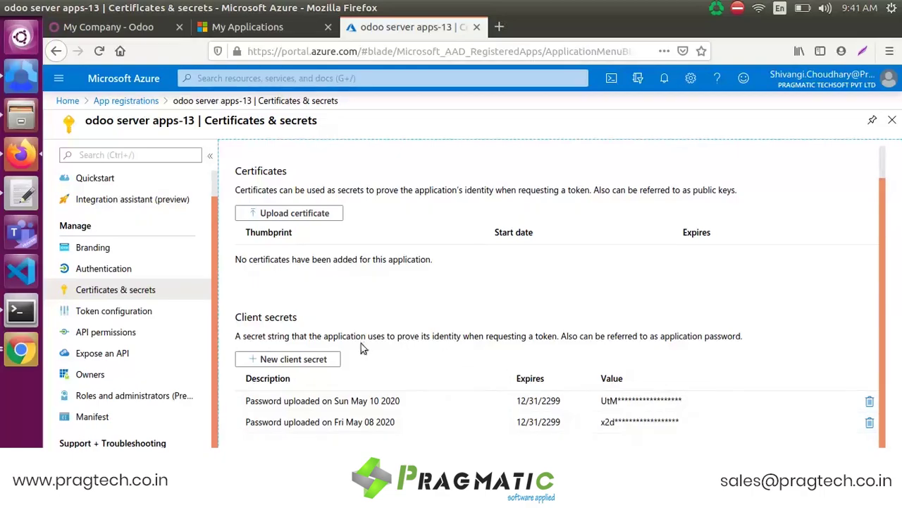
click(312, 358)
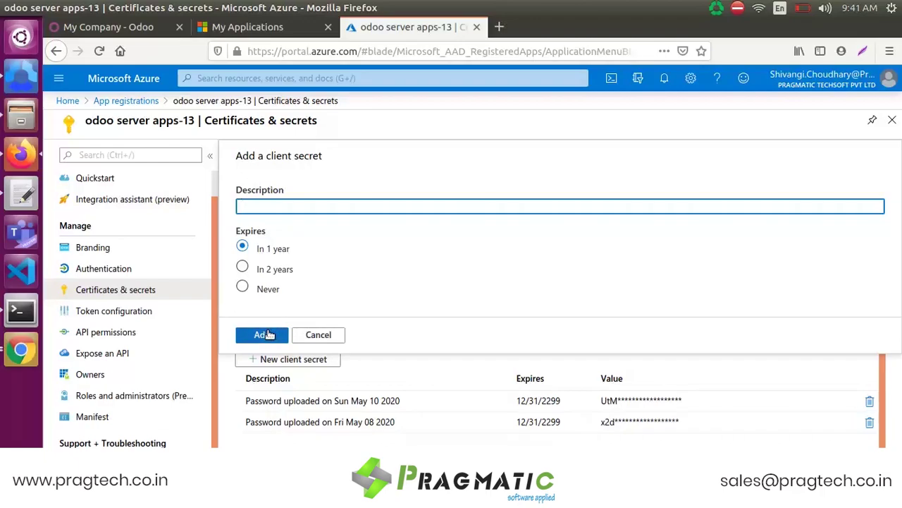
click(318, 335)
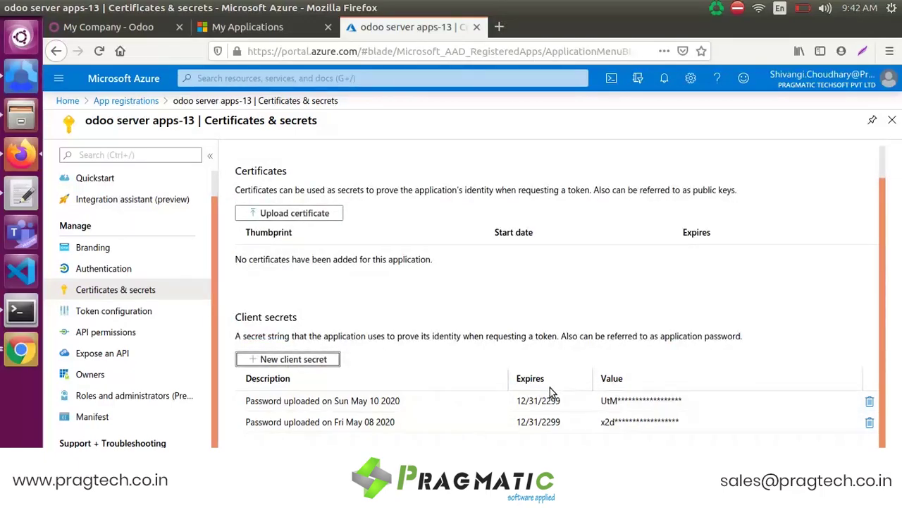
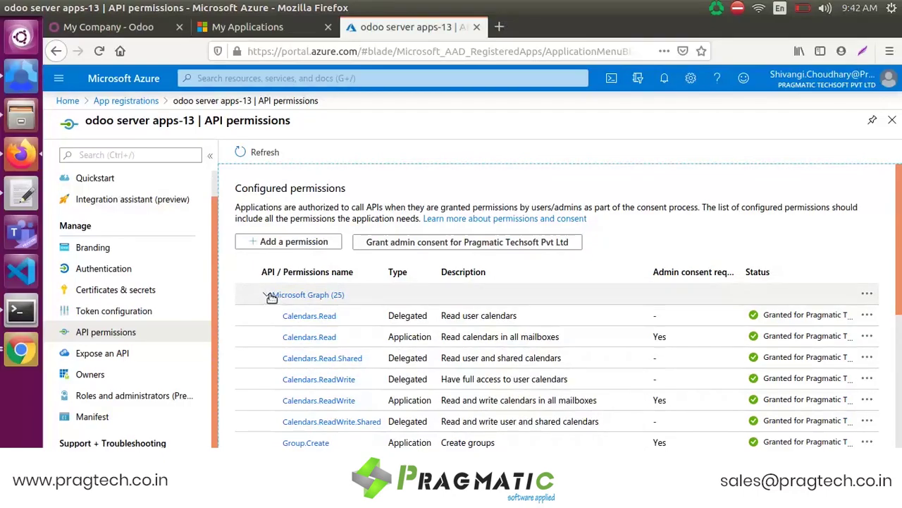
- Collapse the Microsoft Graph (25) group to reveal the Teams Graph Service Graph.ReadWrite.All permission
click(268, 295)
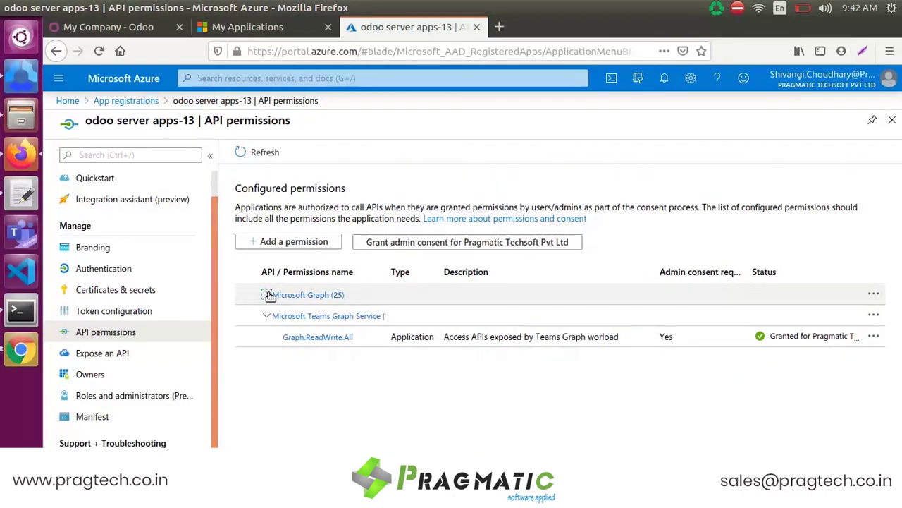
click(319, 242)
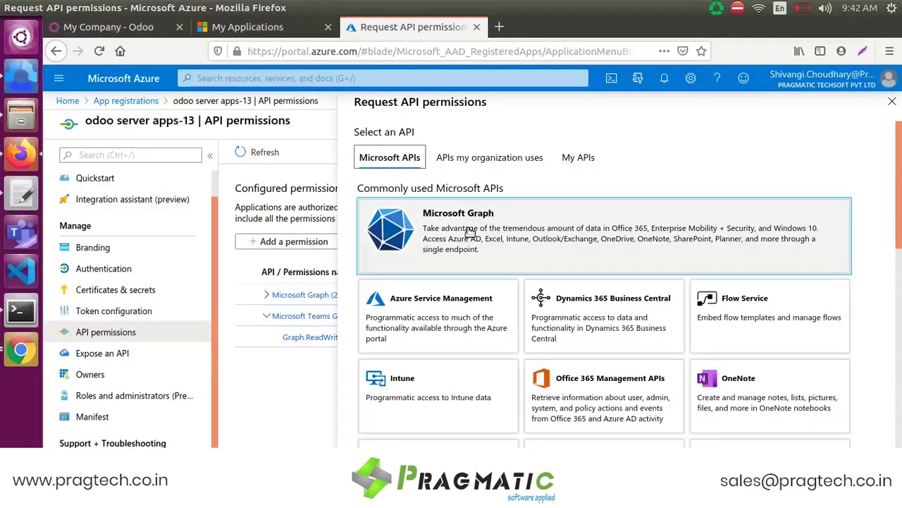
click(470, 233)
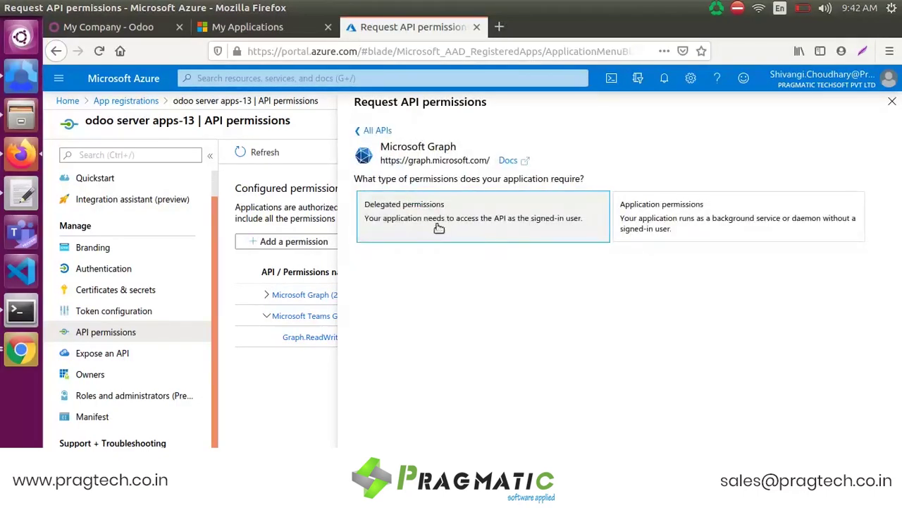
click(431, 221)
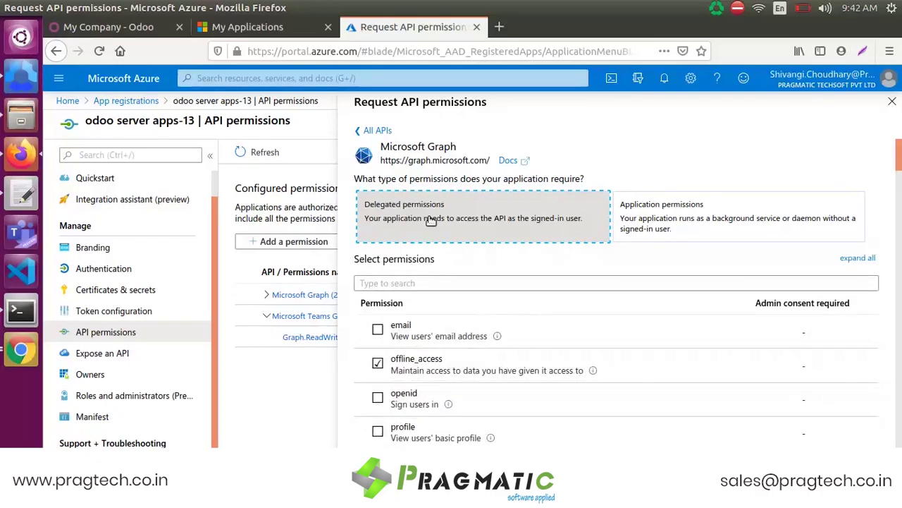
click(415, 283)
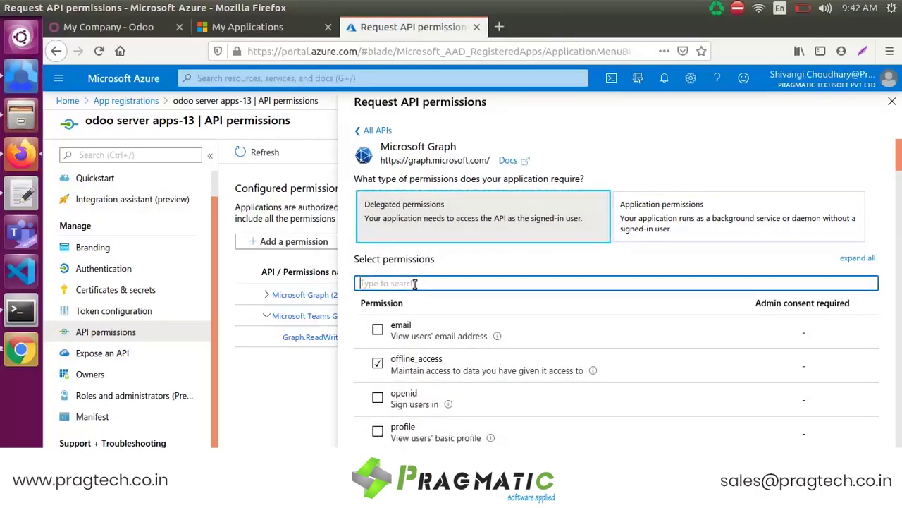
text(online)
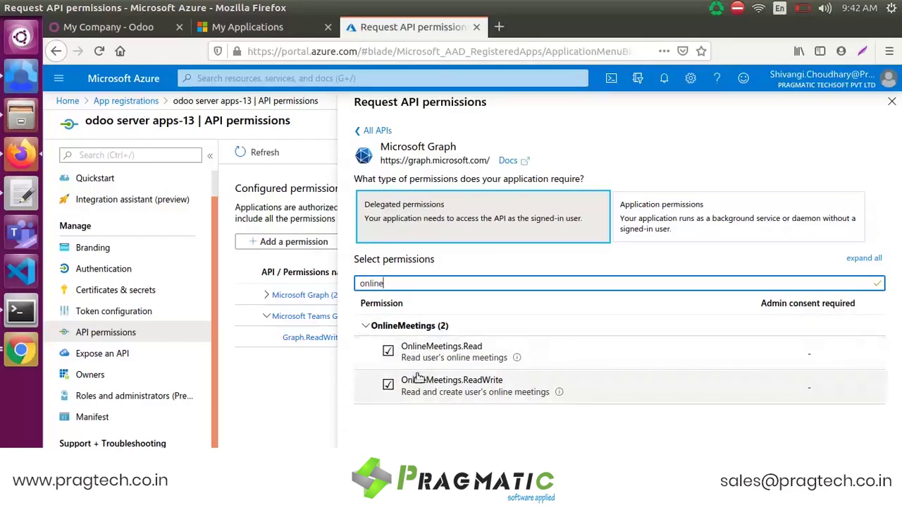
click(389, 350)
click(389, 351)
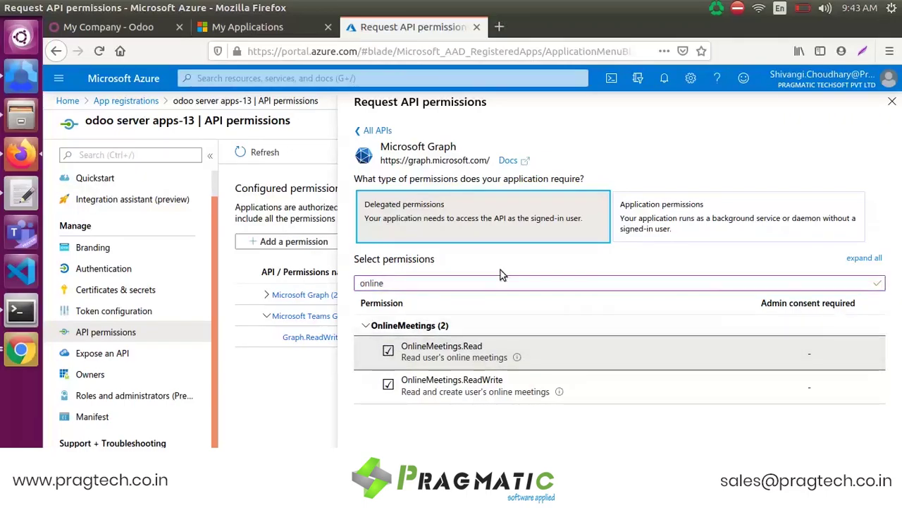
click(891, 102)
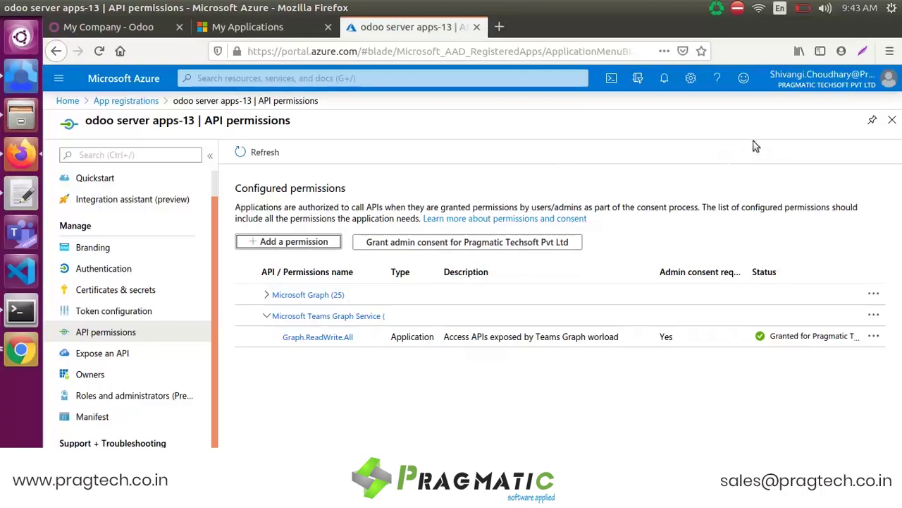
- Sign out of the Azure Microsoft account and close the sign-out and old app registration tabs
click(887, 78)
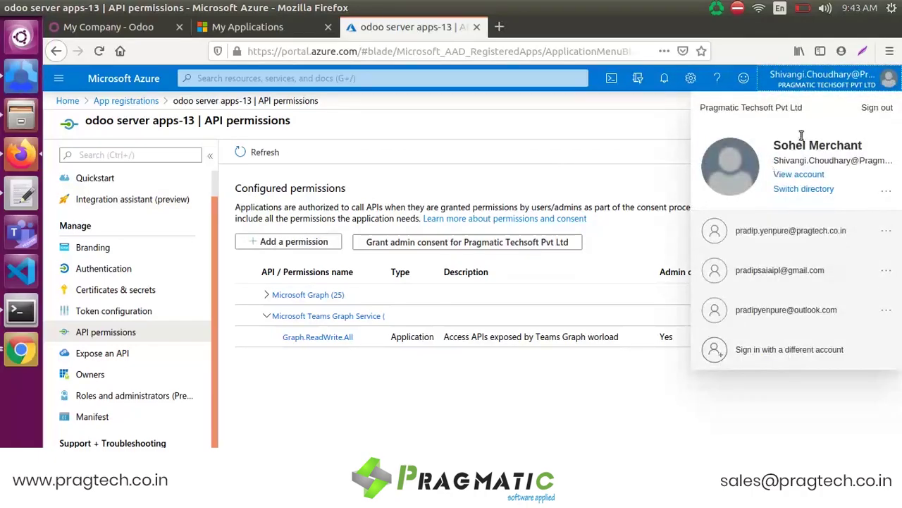
click(875, 107)
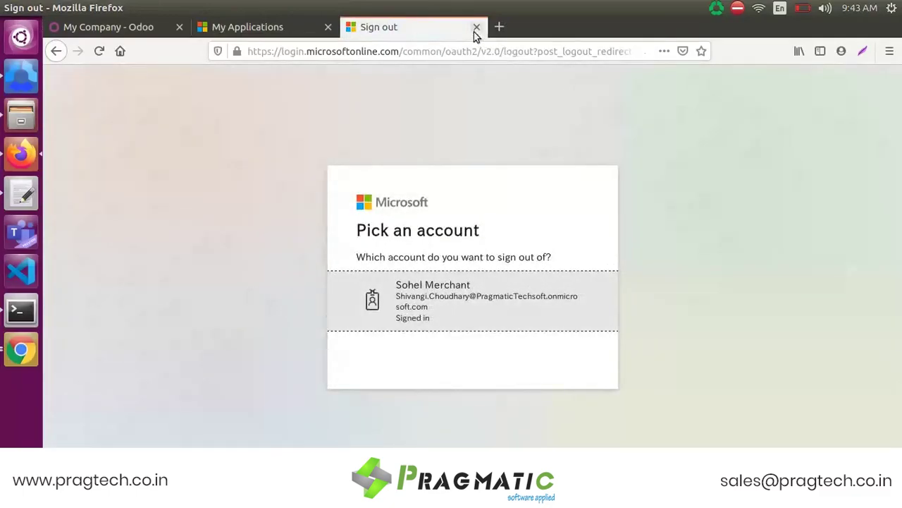
click(476, 28)
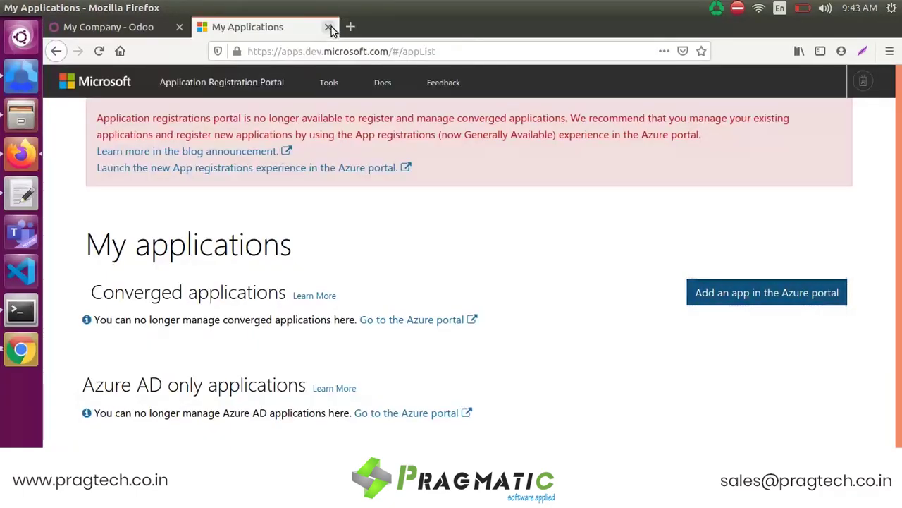
click(329, 27)
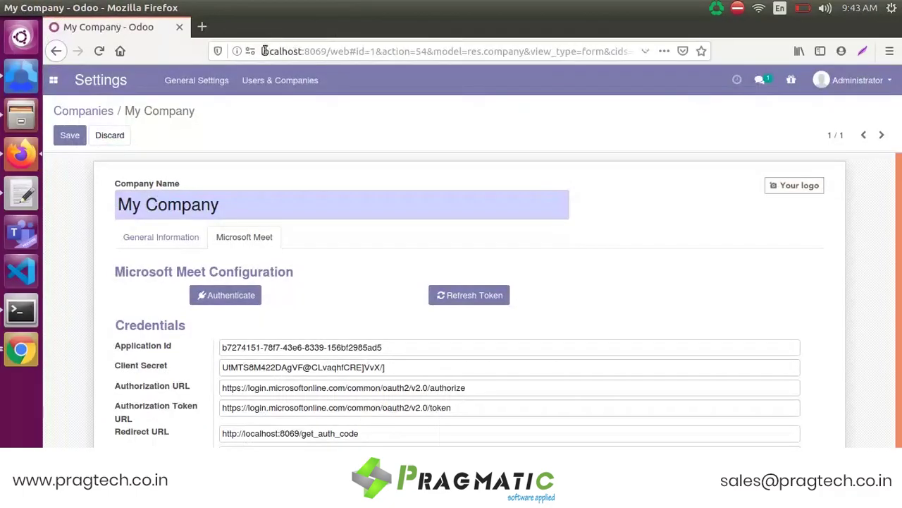
- Discard company form edits, authenticate Microsoft Meet, reload, and view its auth code and access token
click(113, 134)
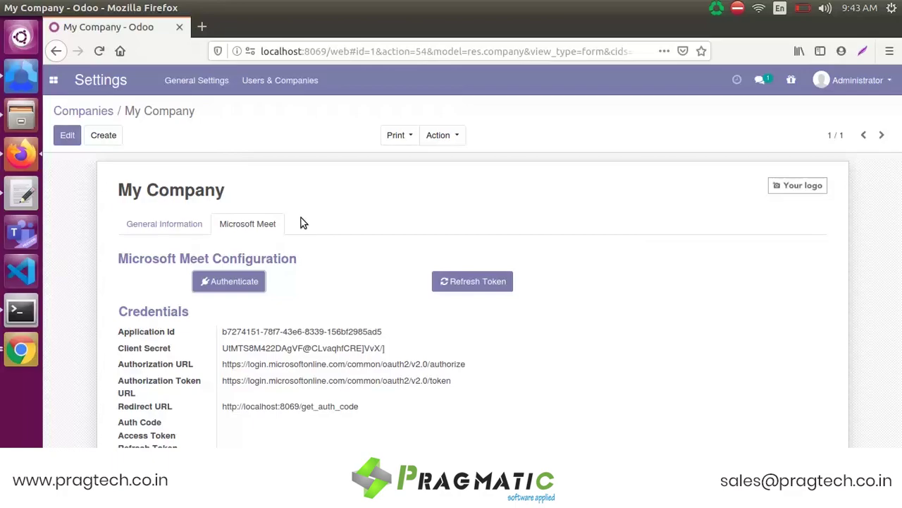
click(237, 283)
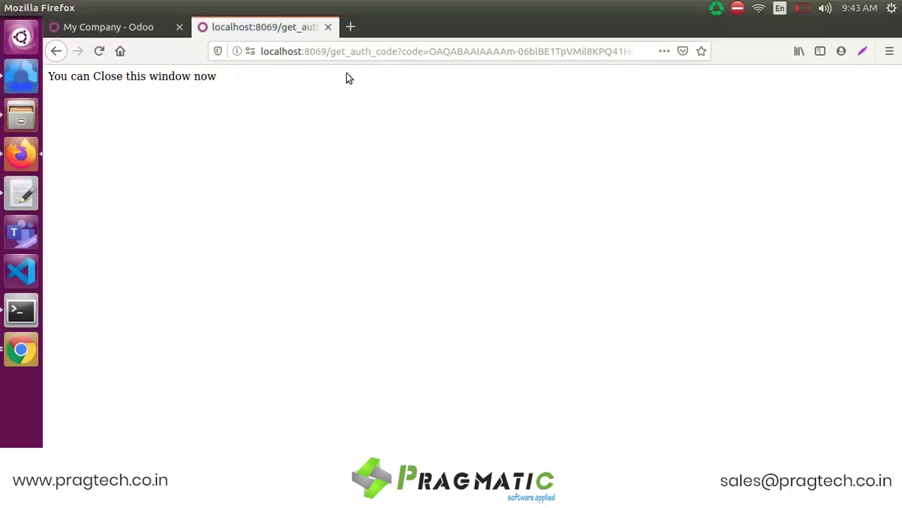
click(329, 28)
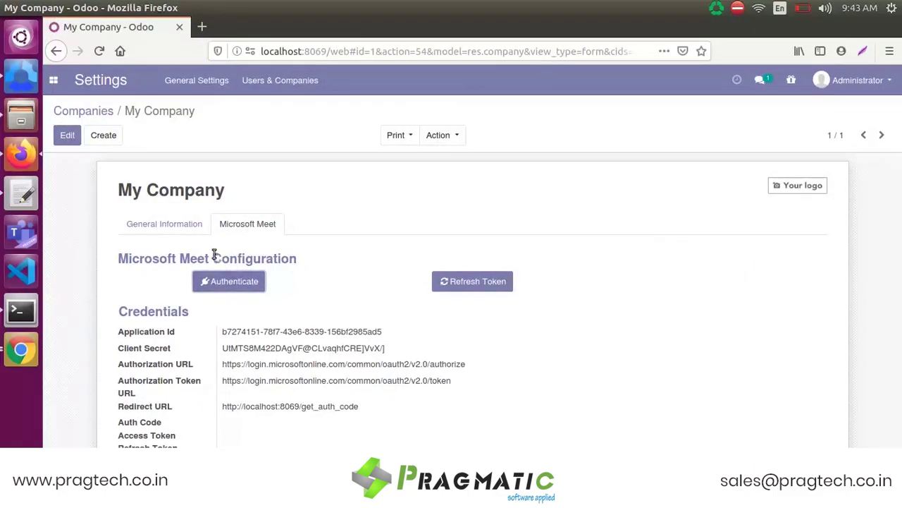
click(98, 55)
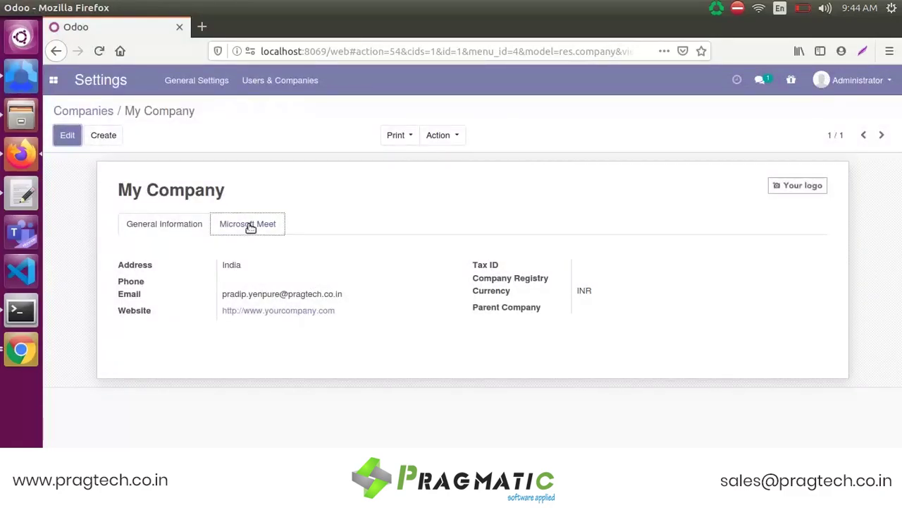
click(250, 225)
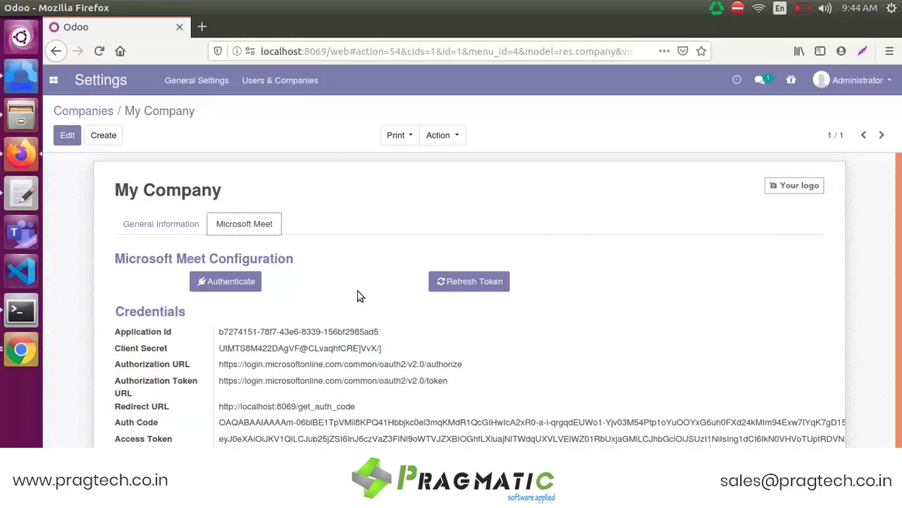
- Check the administrator's user options, then go to the Odoo apps list
click(886, 83)
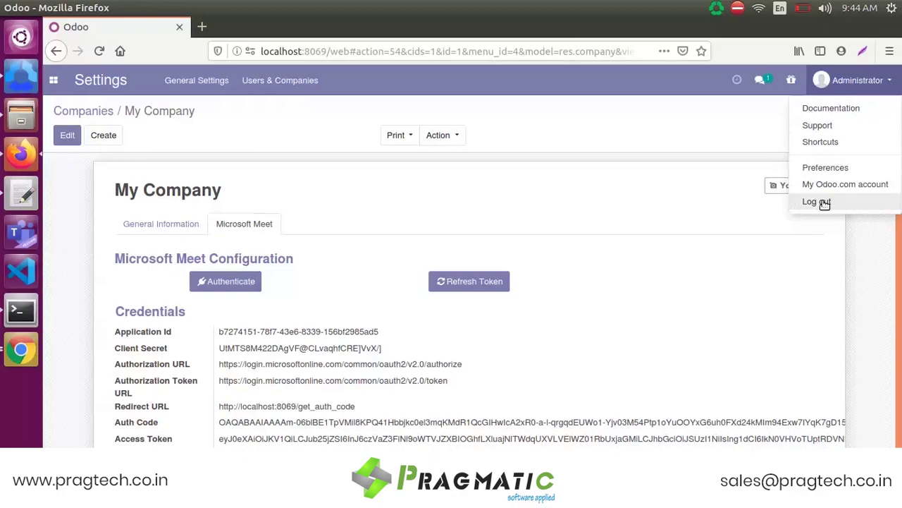
click(709, 205)
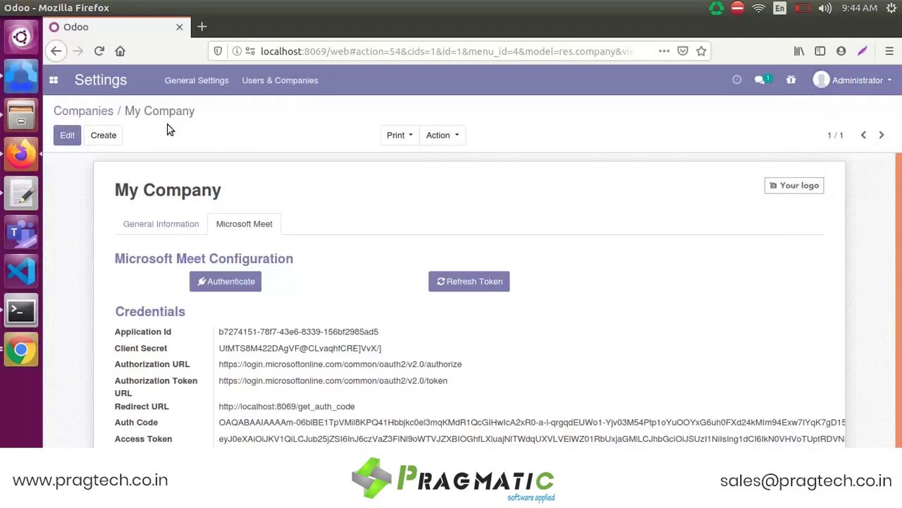
click(54, 80)
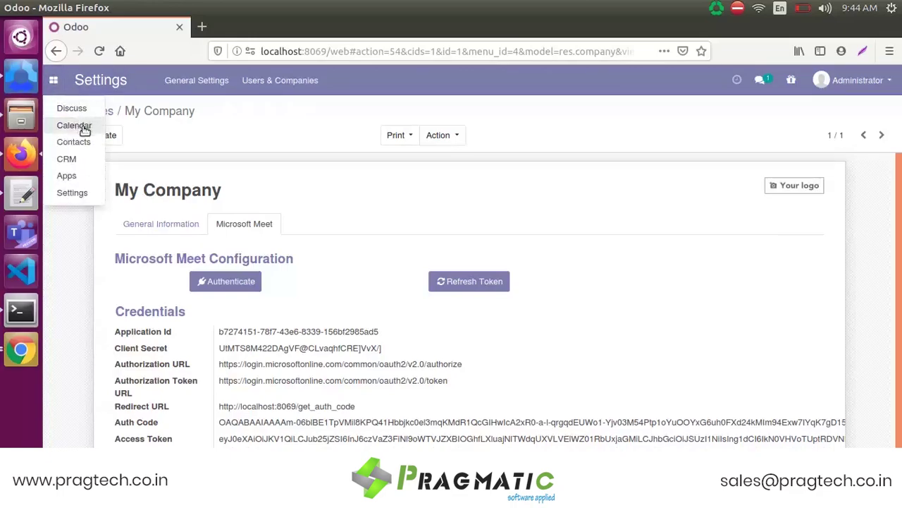
- Show the Calendar app's day view for May 11, 2020
click(82, 125)
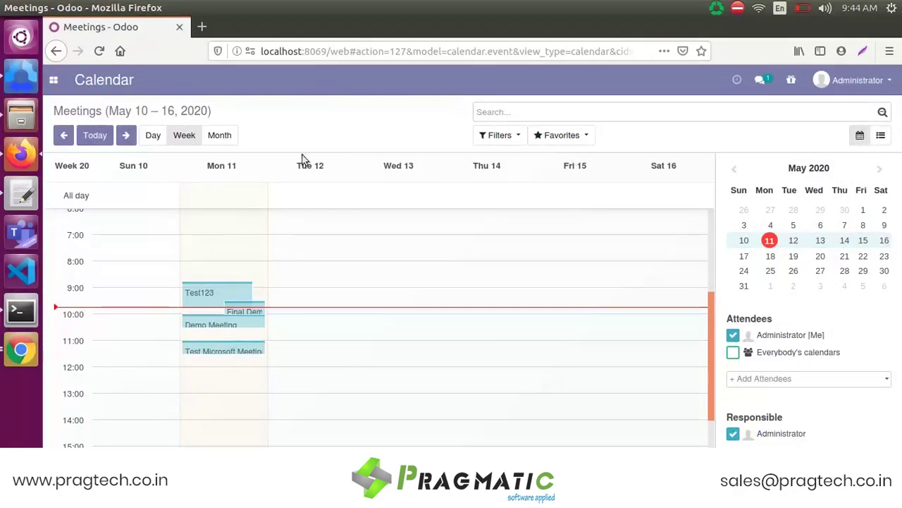
click(158, 140)
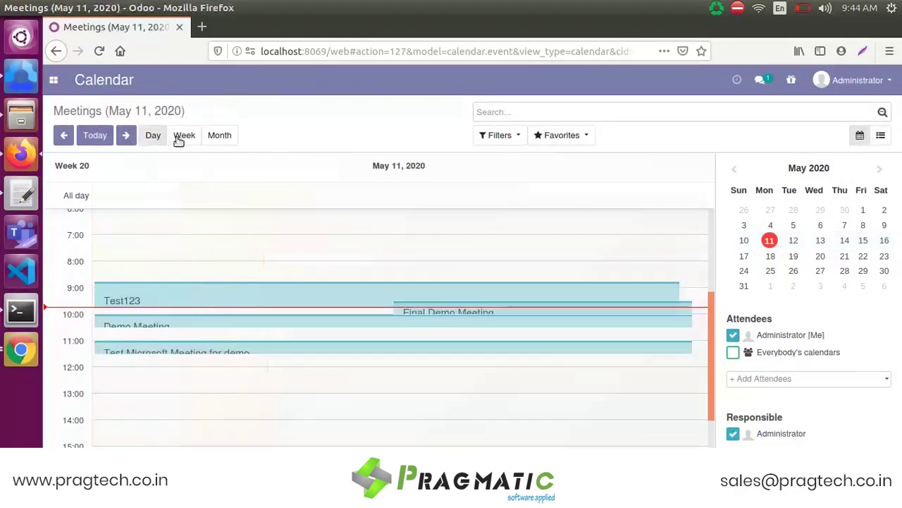
click(184, 140)
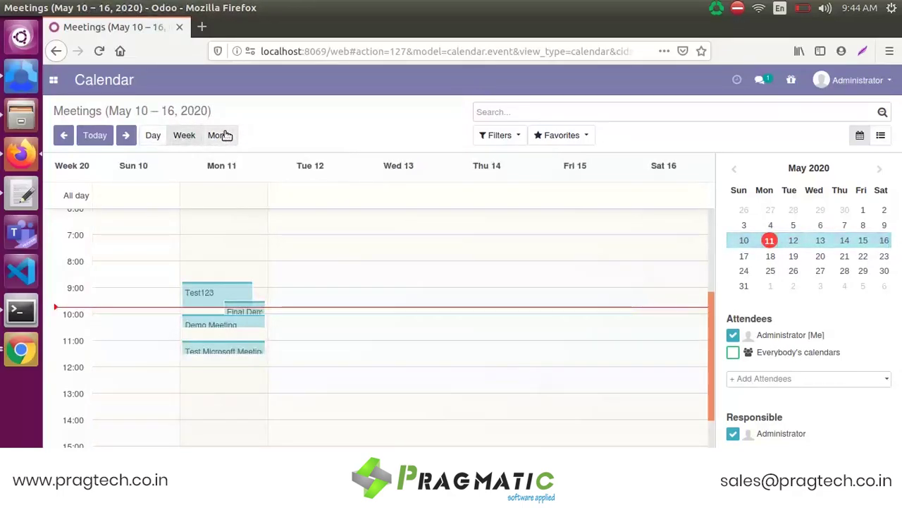
click(220, 135)
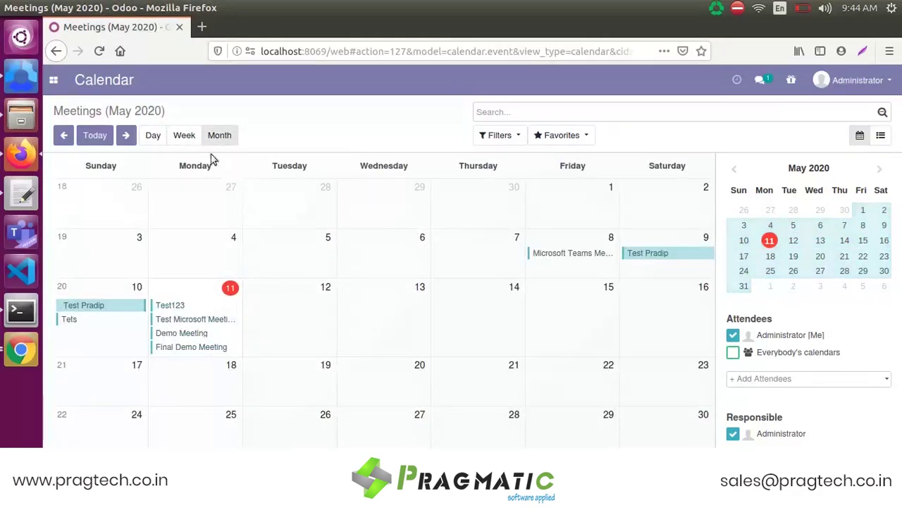
click(157, 135)
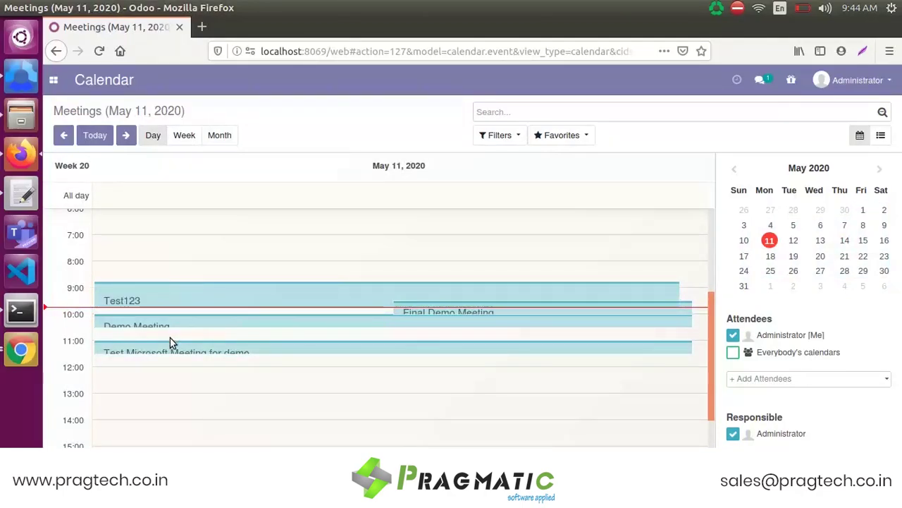
- Reschedule the Test Microsoft Meeting, check Test123, and start a meeting in an empty slot
drag(174, 346, 213, 312)
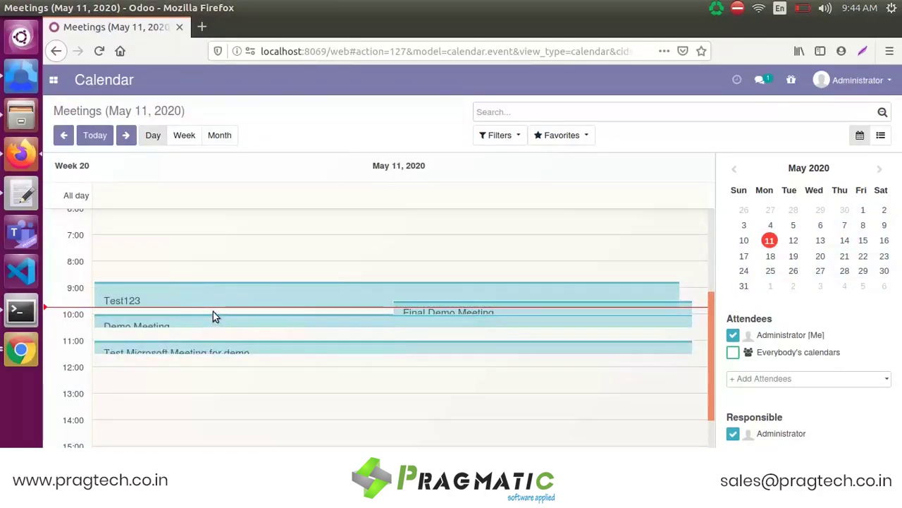
click(217, 307)
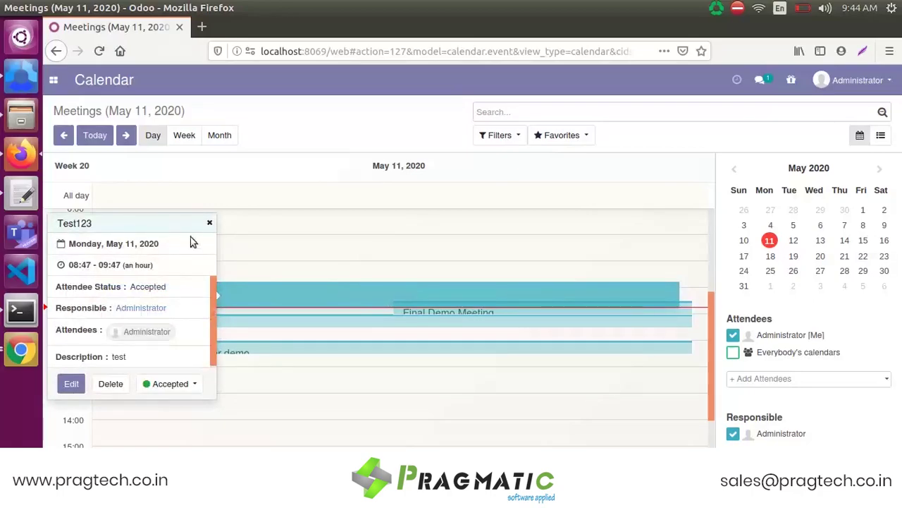
click(209, 223)
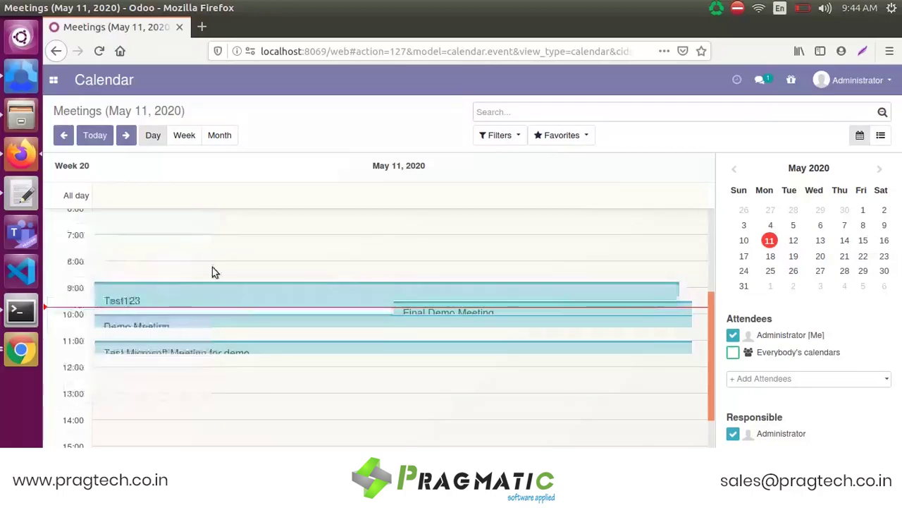
click(258, 310)
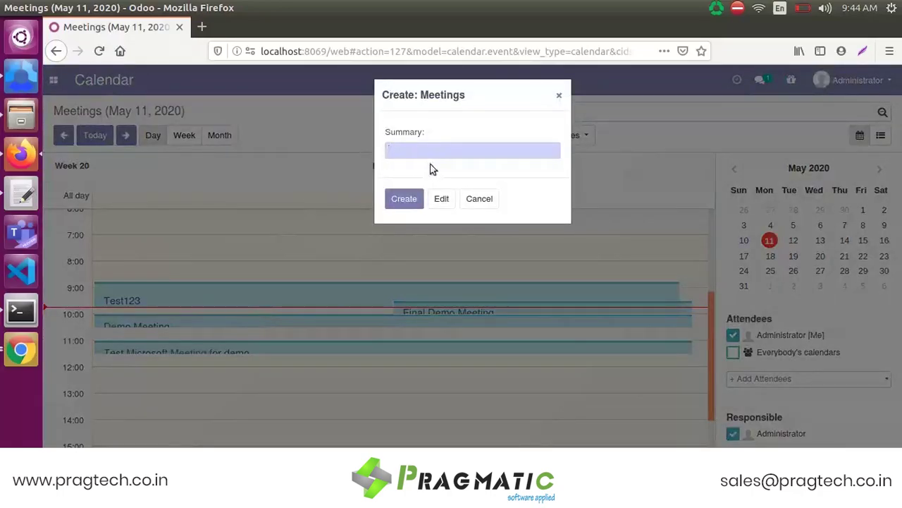
- In the full meeting form, enter subject 'Final Demo Meeting Part -1' and enable Add Microsoft Meet
click(441, 200)
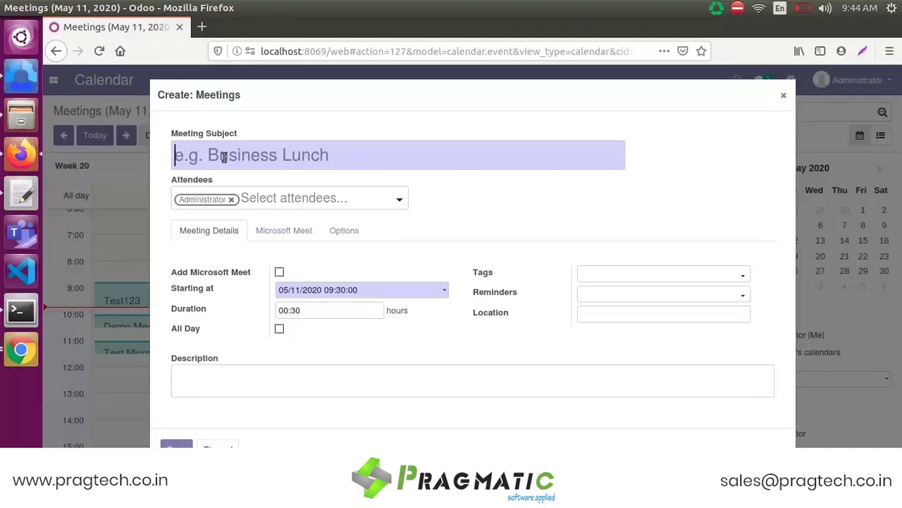
text(Final )
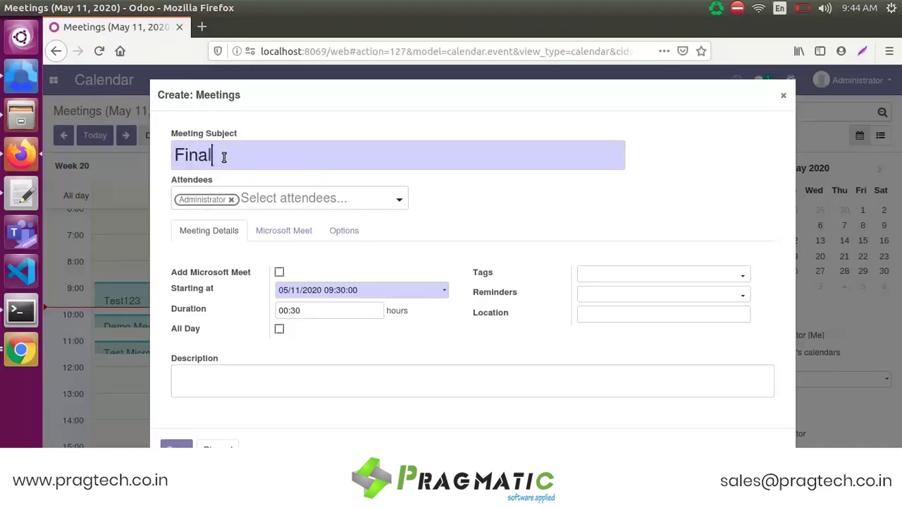
text(Demo Mee)
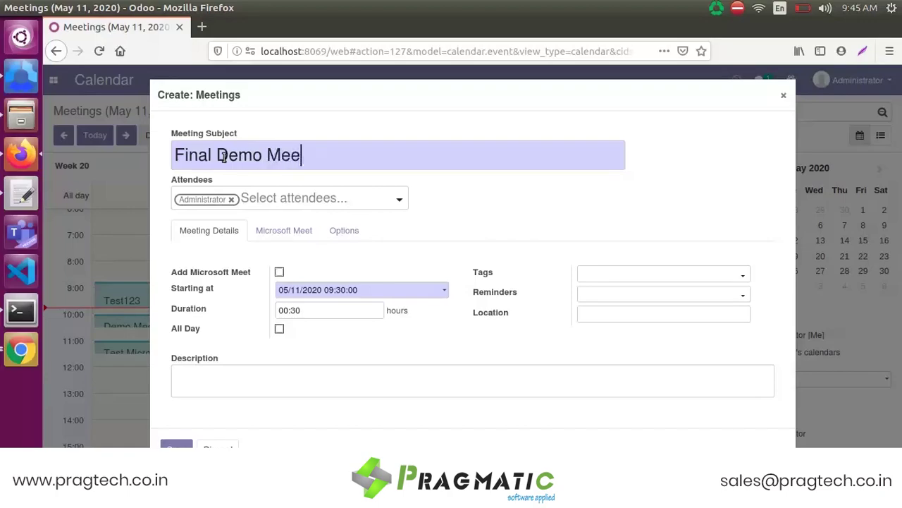
text(ting)
text(Part )
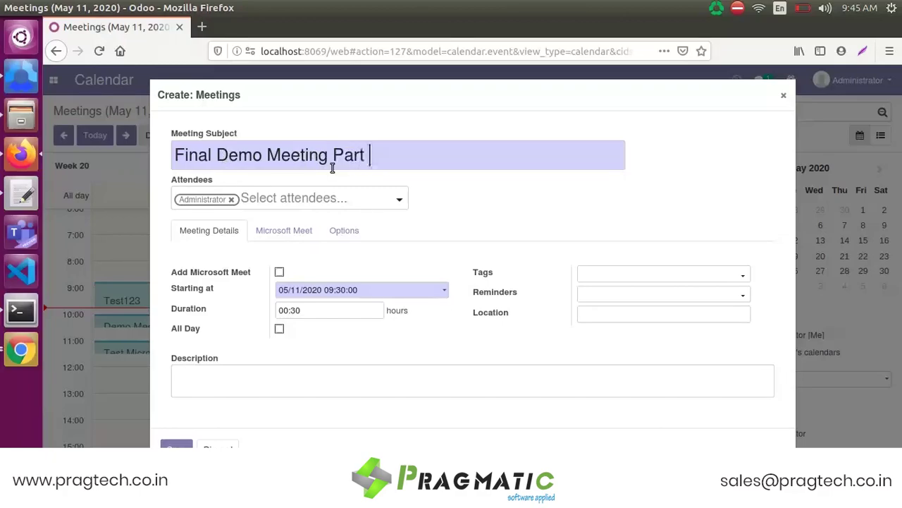
text(-)
text(!)
text(1)
click(279, 274)
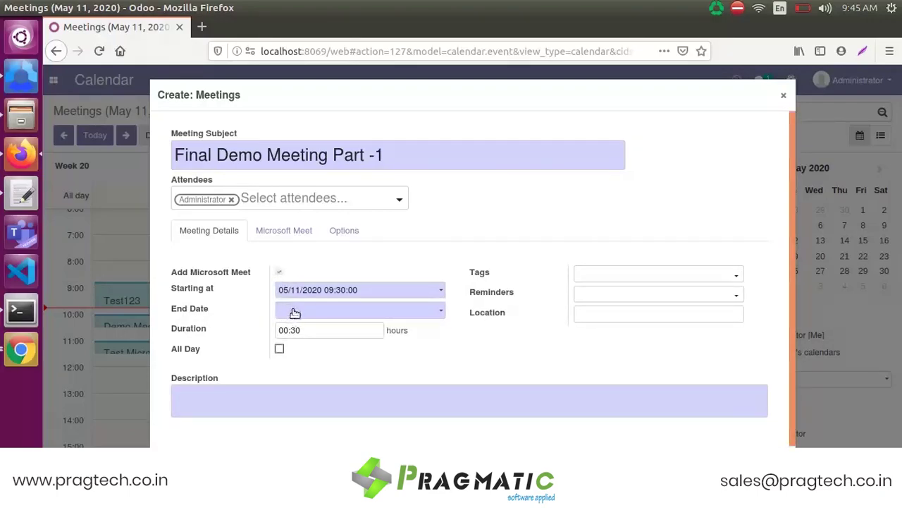
- Set the meeting's start time to 09:47 on May 11, 2020
click(240, 299)
click(317, 310)
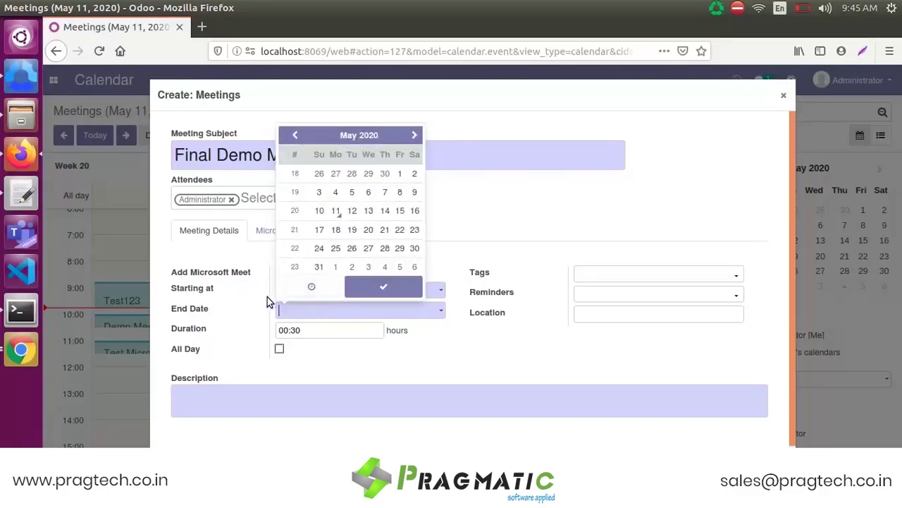
click(268, 303)
click(326, 293)
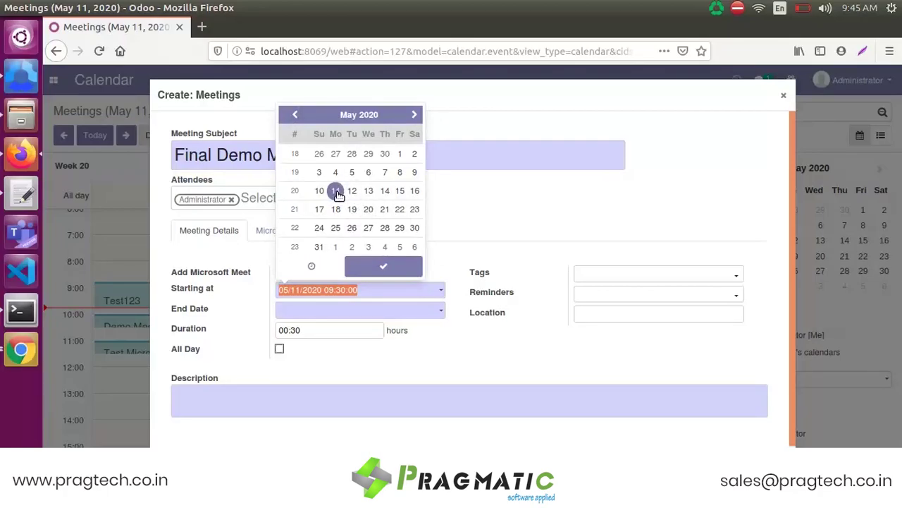
click(313, 266)
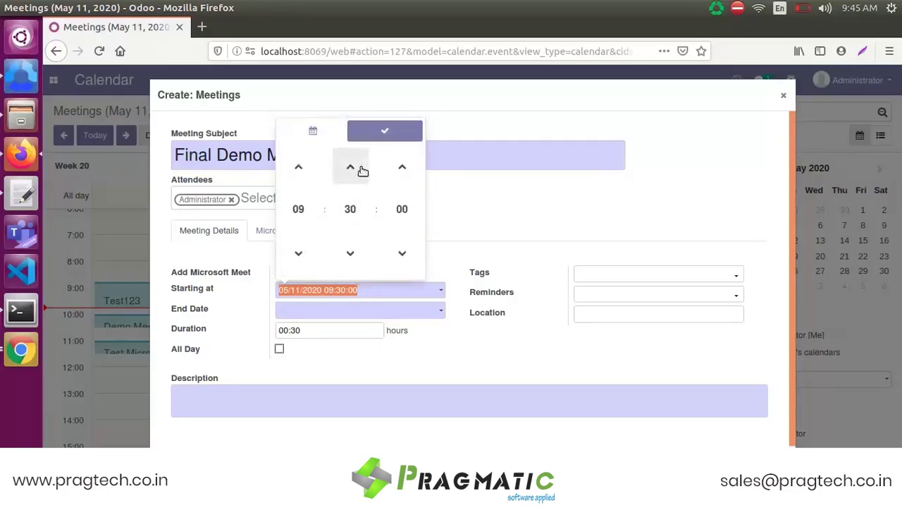
click(361, 175)
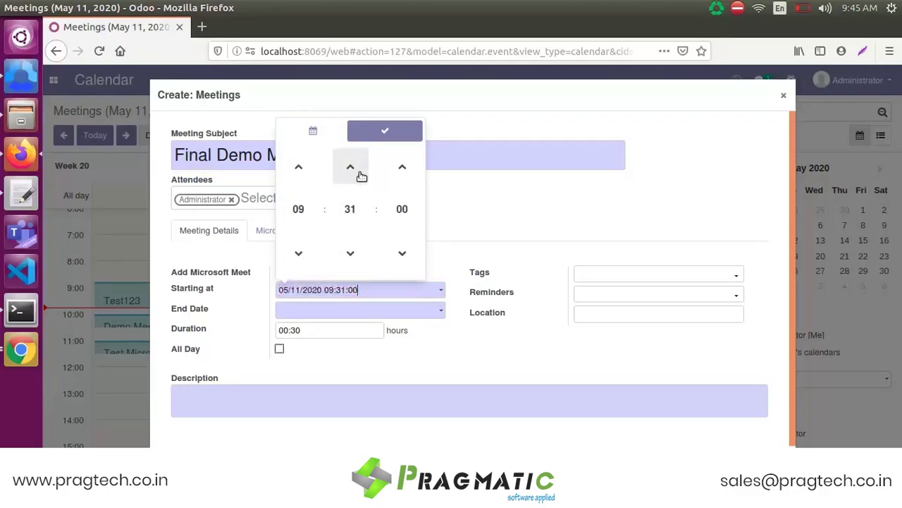
click(361, 174)
click(361, 174)
click(361, 175)
click(361, 175)
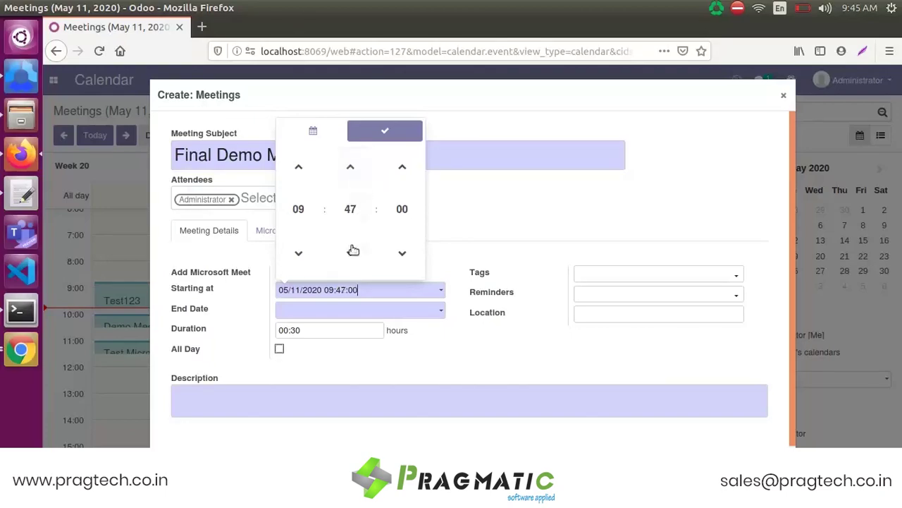
click(403, 129)
- Set the end to May 11 at 10:45:29 and save the meeting to the calendar
click(304, 313)
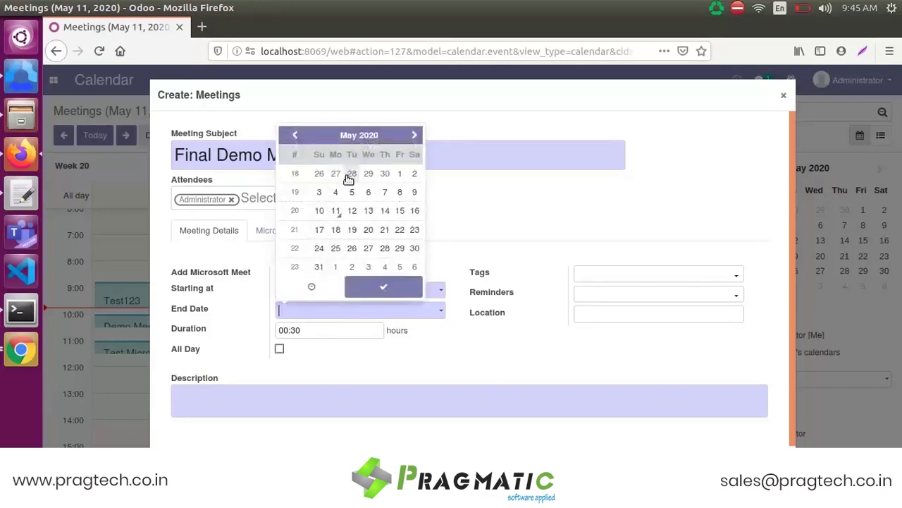
click(372, 289)
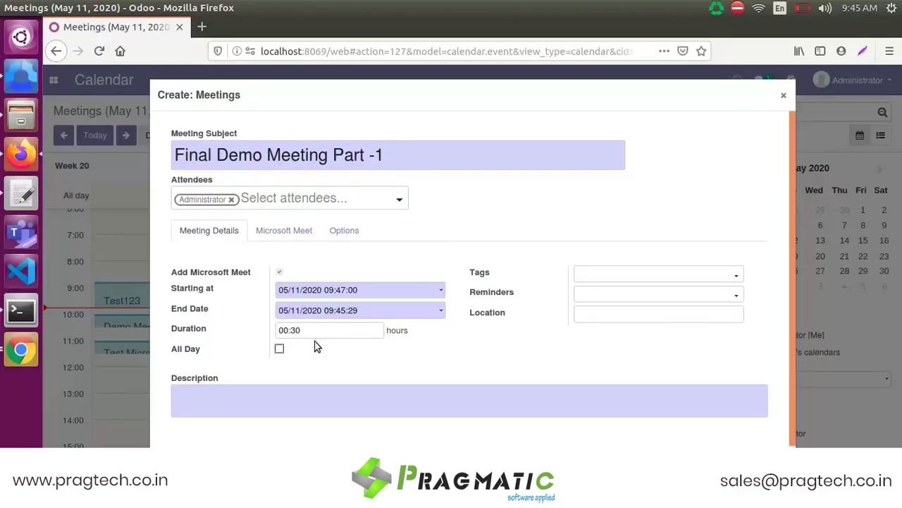
click(358, 313)
click(313, 286)
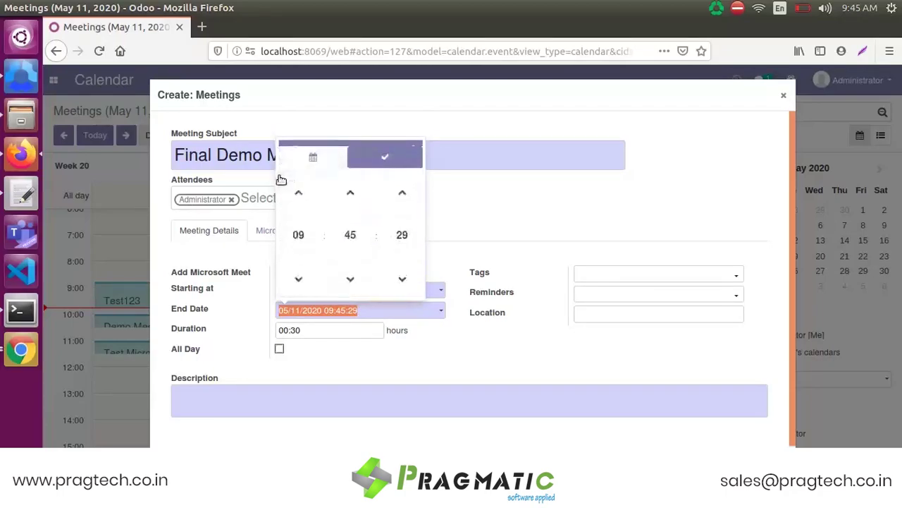
click(297, 188)
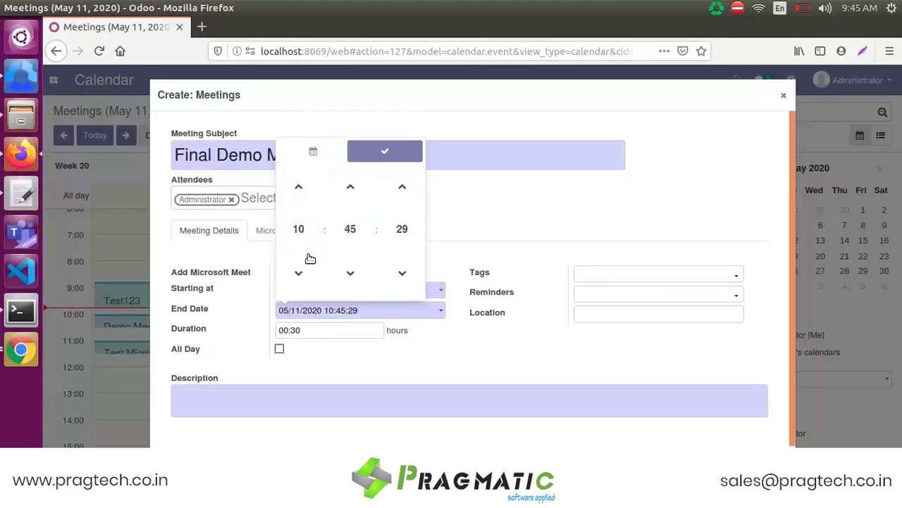
click(302, 358)
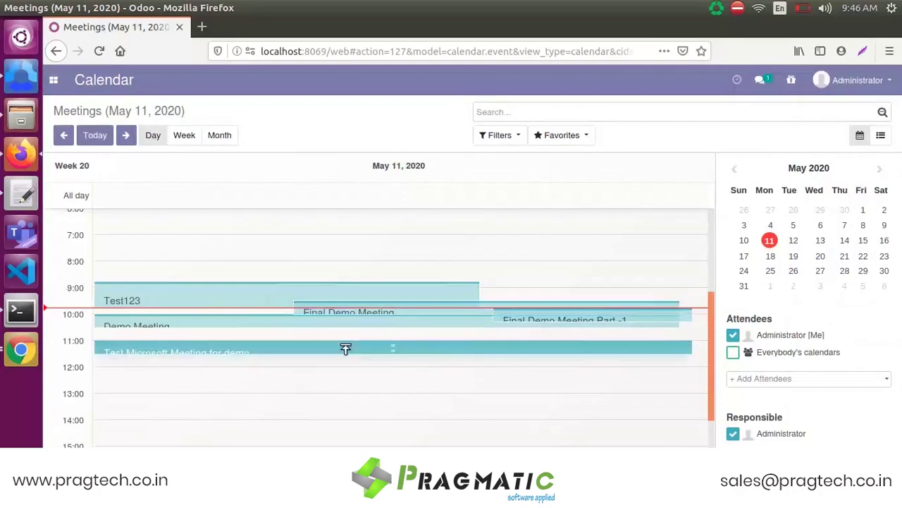
drag(345, 346, 394, 306)
click(394, 306)
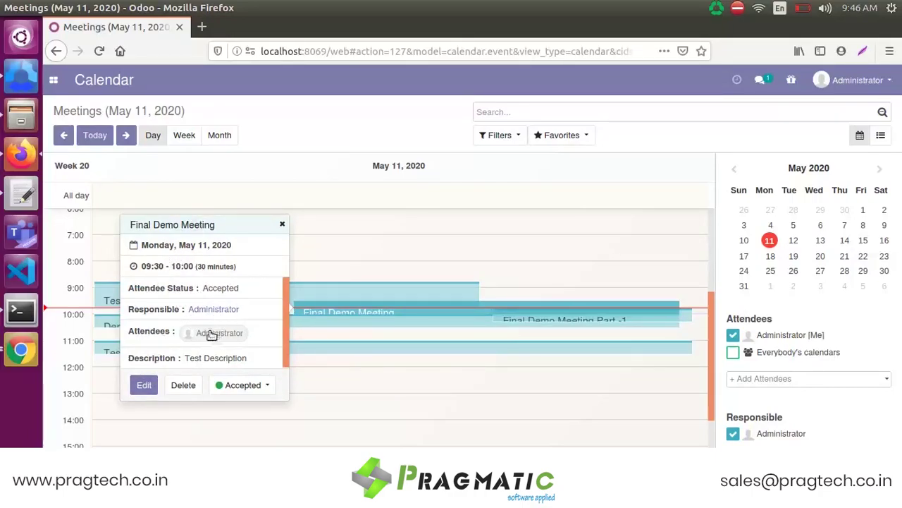
- Inspect Final Demo Meeting's Teams meet ID and URL, then close it without saving
click(146, 385)
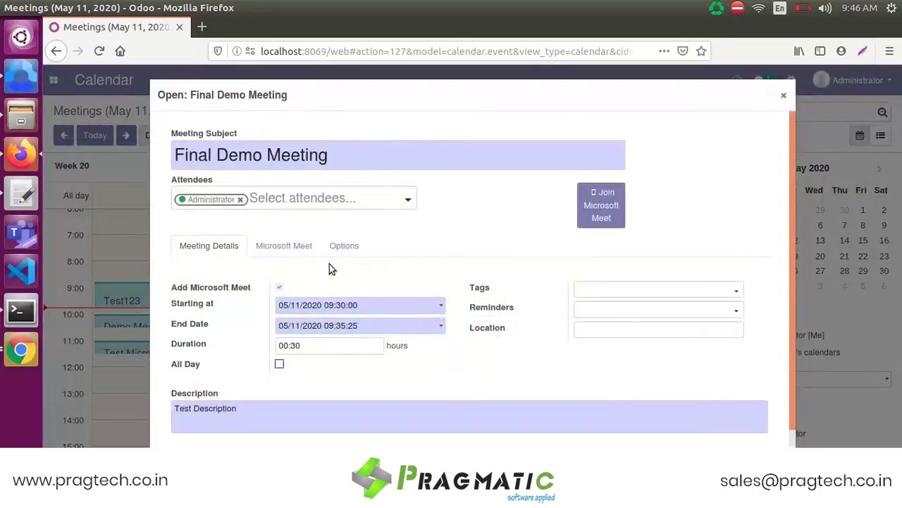
click(290, 244)
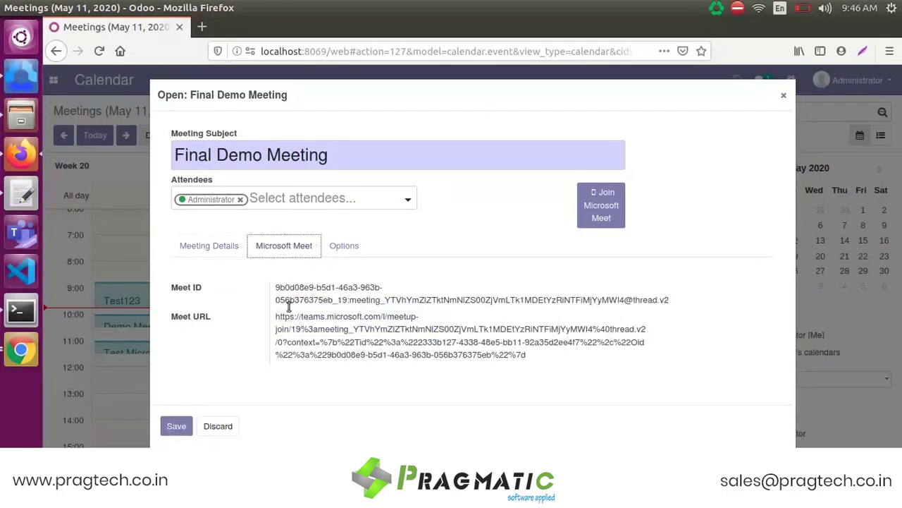
click(227, 422)
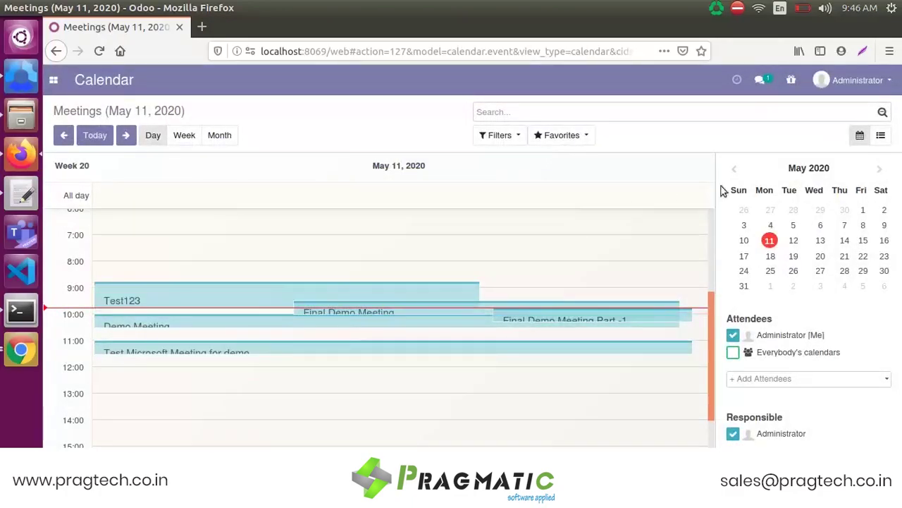
- From the list view, open Final Demo Meeting Part -1 and join its Microsoft Teams call
click(881, 135)
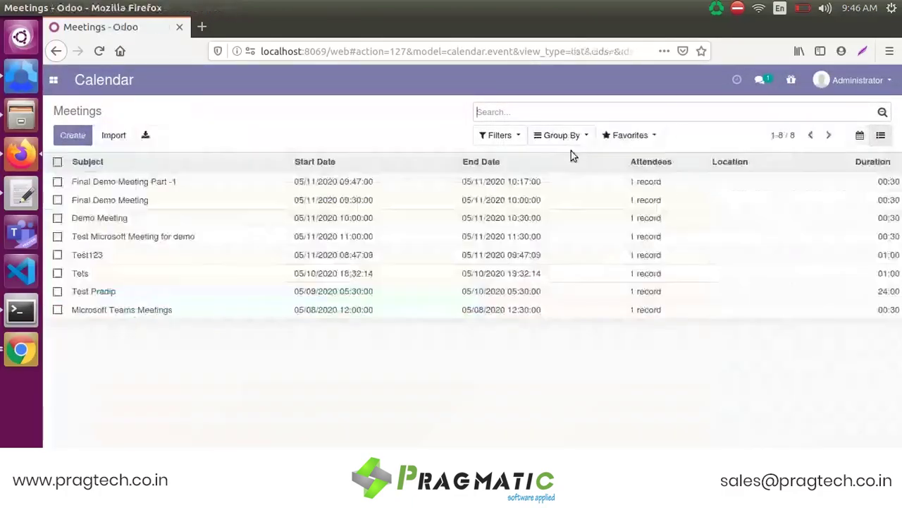
click(279, 182)
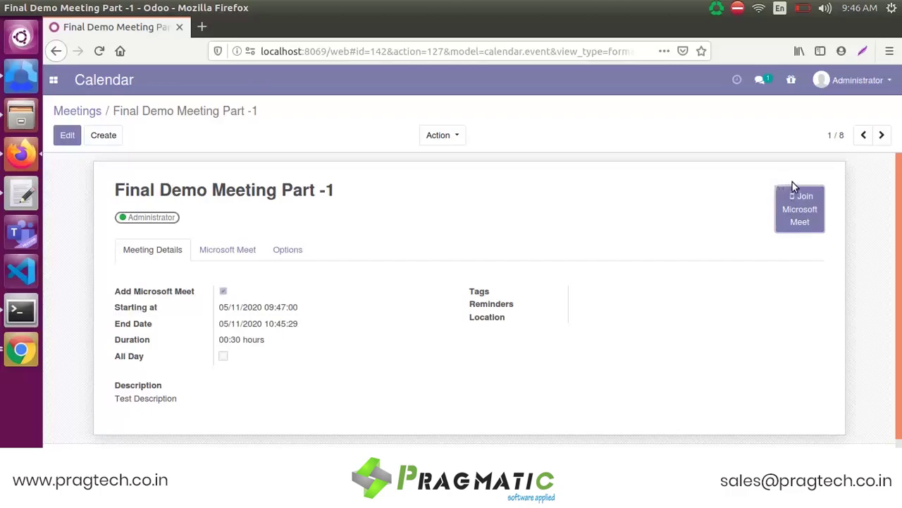
click(801, 209)
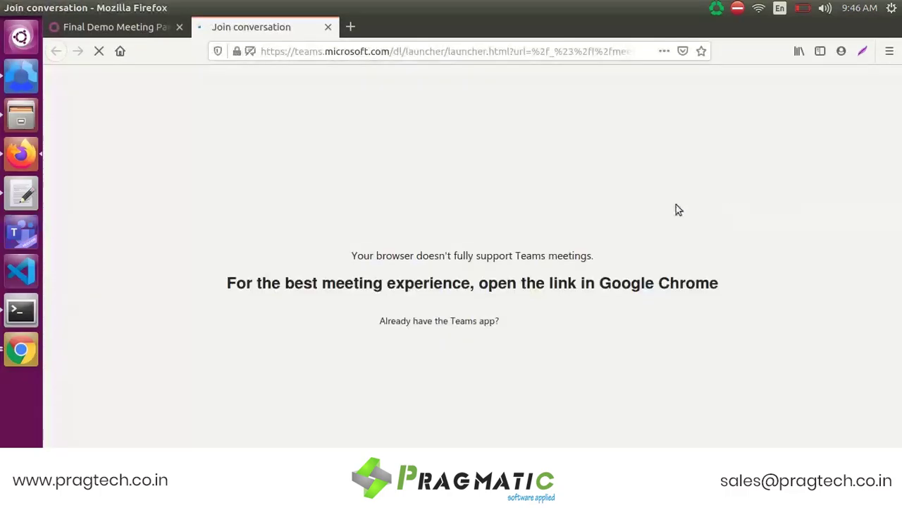
- Launch the Teams app from the join page and clear the wrongly pasted email field text
click(530, 432)
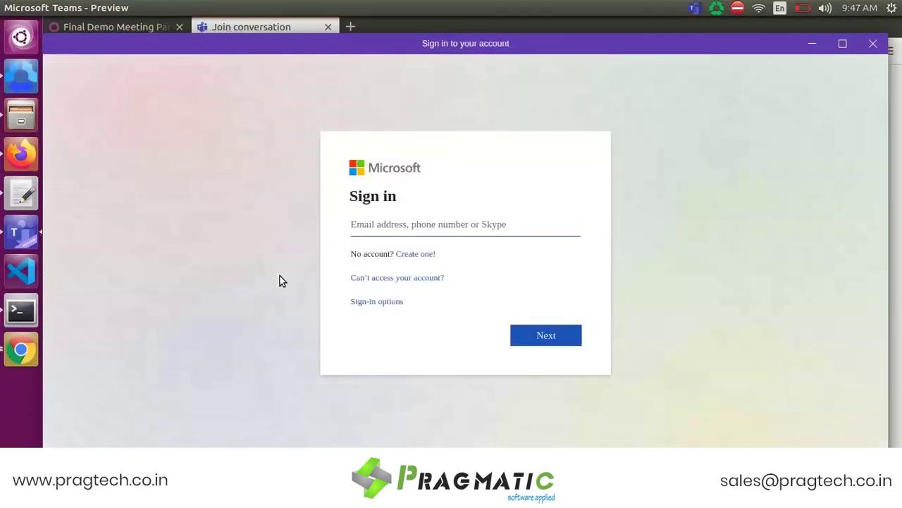
click(403, 223)
text(b7274151-78f7-43e6-8339-156bf7985ad5)
key(ctrl+a)
key(BackSpace)
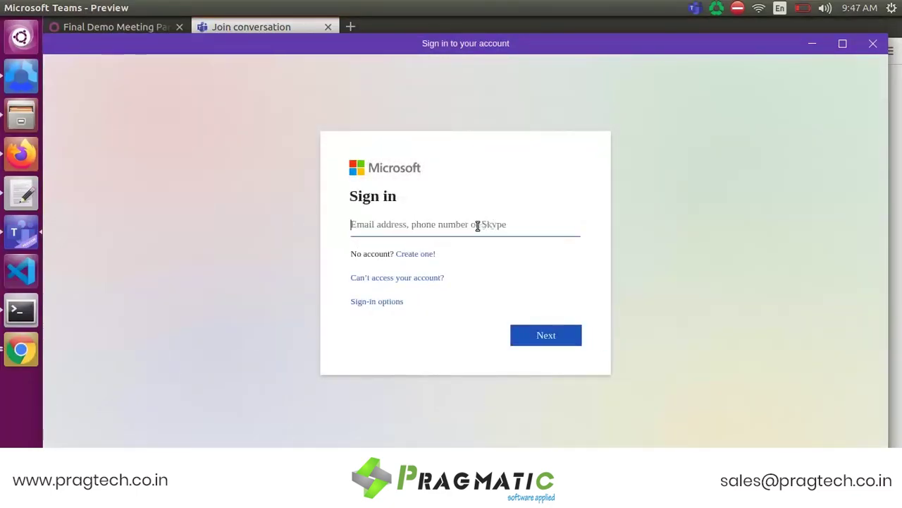
click(24, 194)
- Copy the Office 365 account email from the gedit notes file and return to Firefox
triple_click(268, 101)
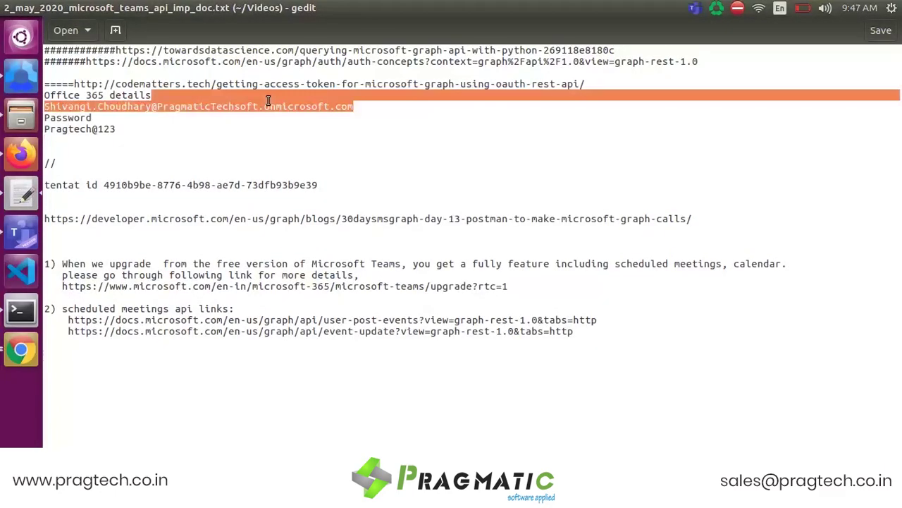
click(270, 101)
double_click(297, 105)
click(296, 108)
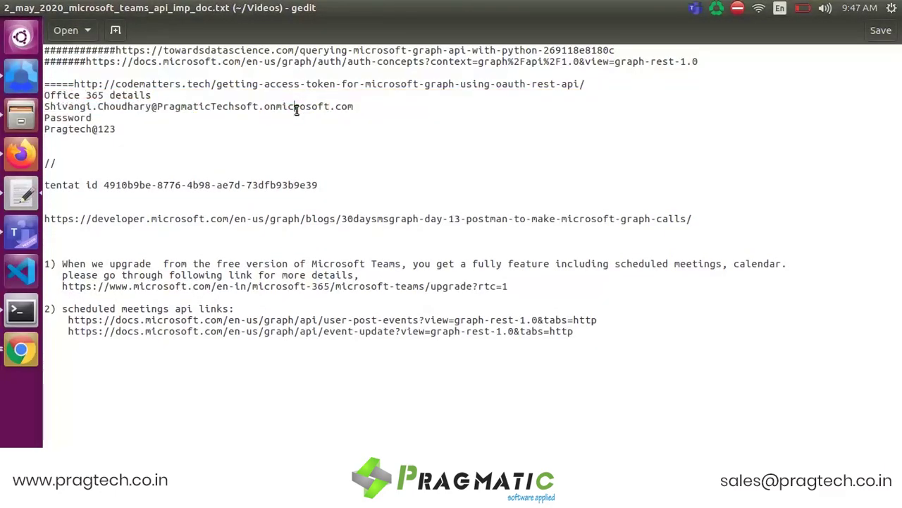
click(349, 120)
drag(352, 107, 39, 113)
key(ctrl+c)
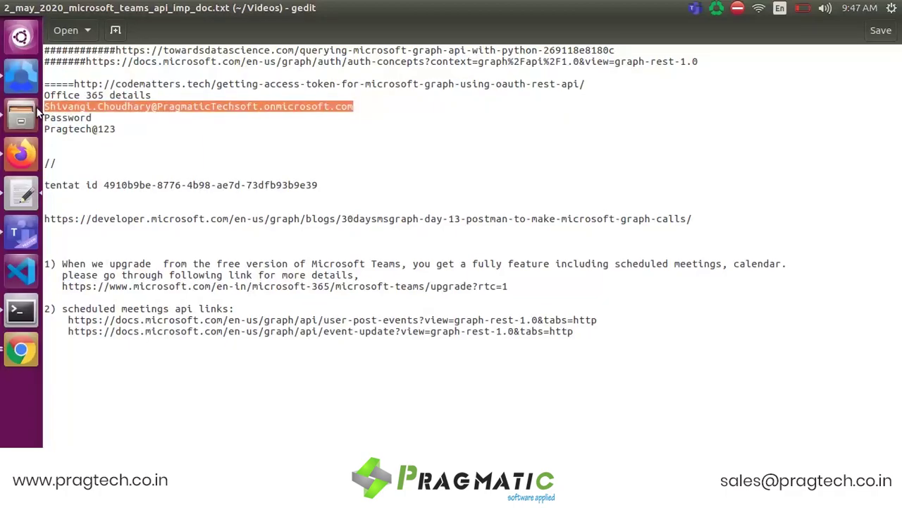
click(172, 140)
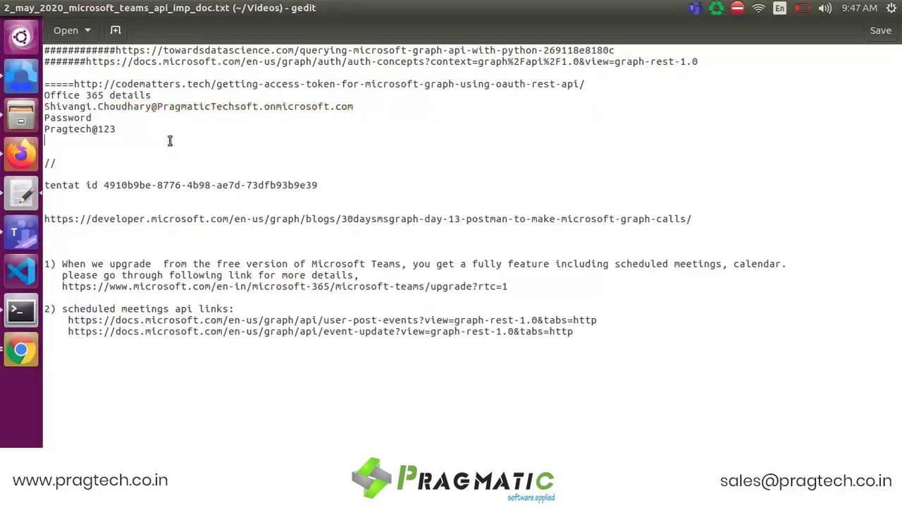
click(21, 155)
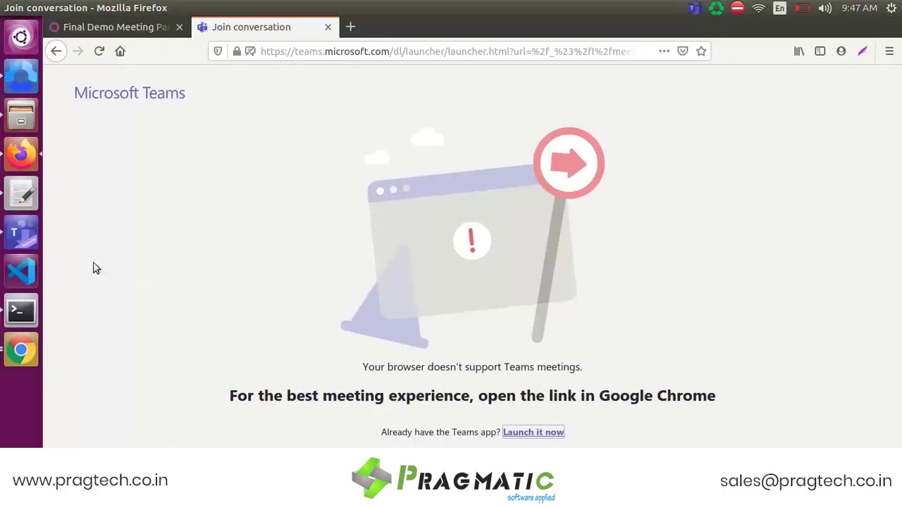
- Paste the Office 365 account email into the Teams sign-in window and continue
click(21, 233)
key(ctrl+v)
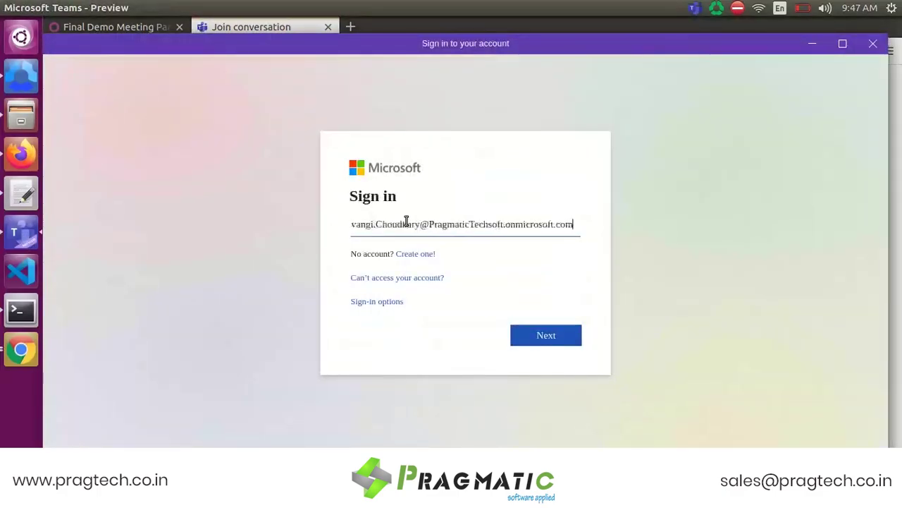
click(580, 335)
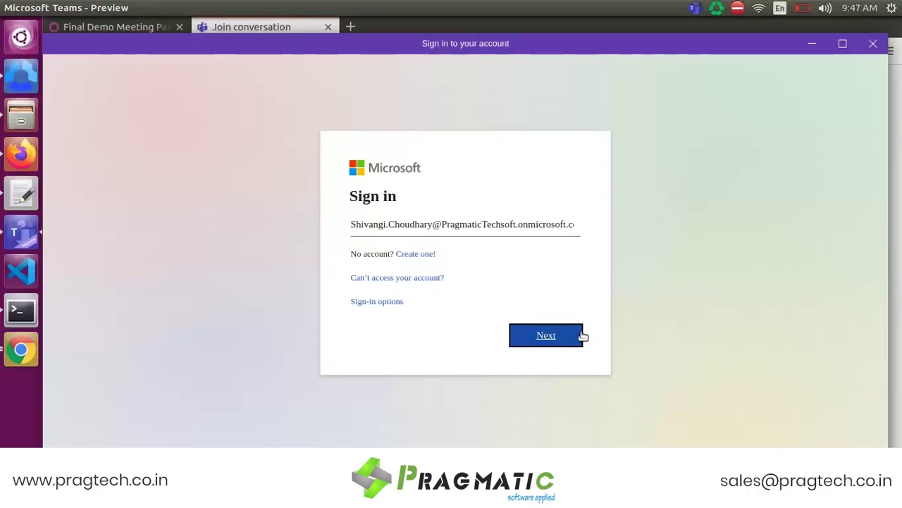
click(545, 334)
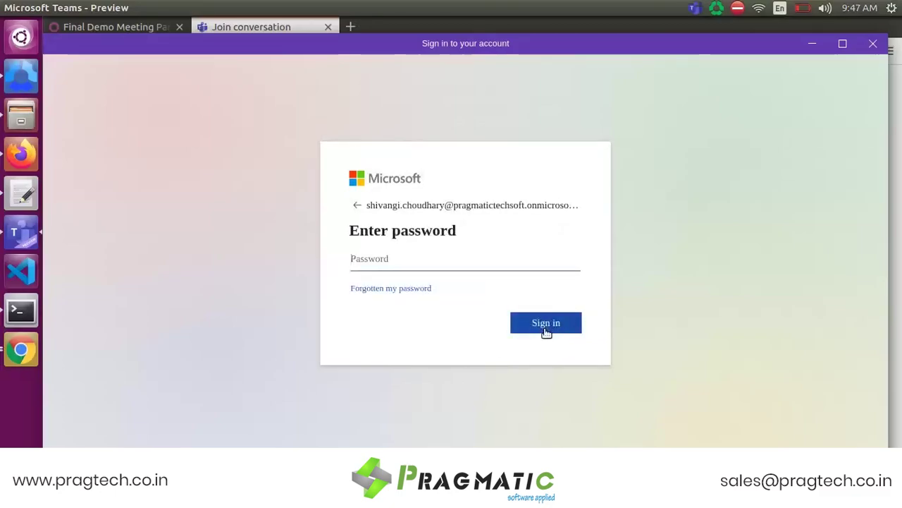
- Enter the account password, sign in, and choose to stay signed in
text(pa)
key(BackSpace)
key(BackSpace)
text(password)
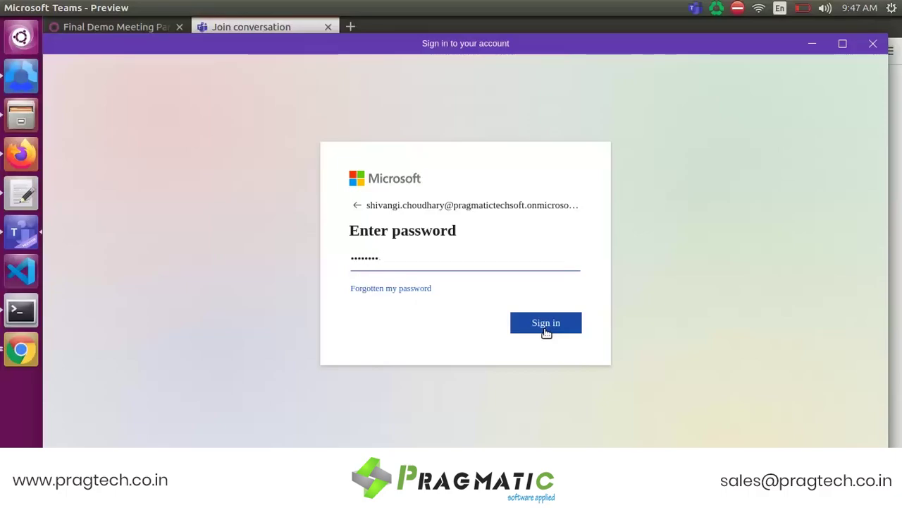
click(547, 325)
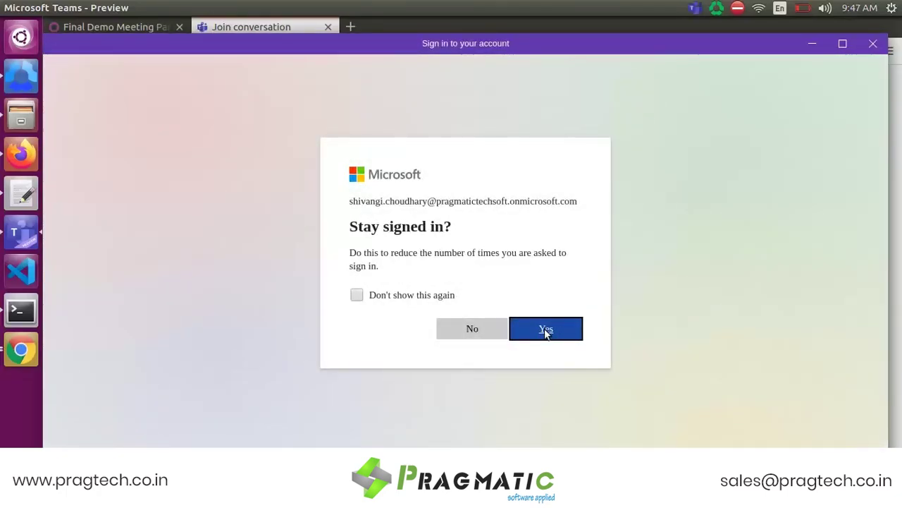
click(546, 330)
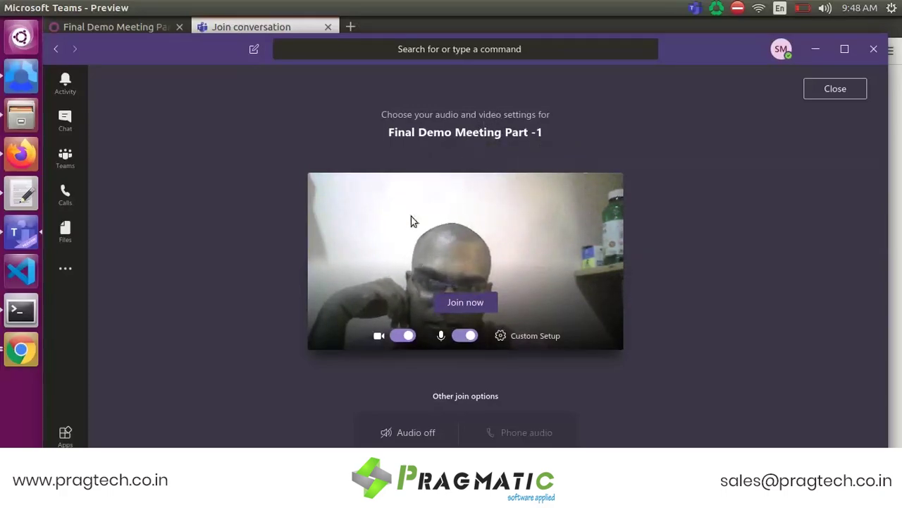
- Join Final Demo Meeting Part -1 with camera off, view participants, then hang up
click(460, 304)
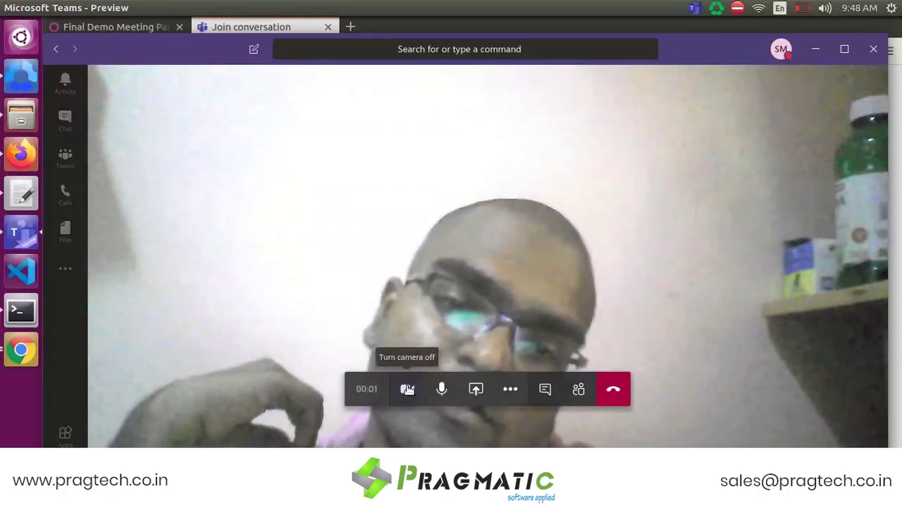
click(408, 389)
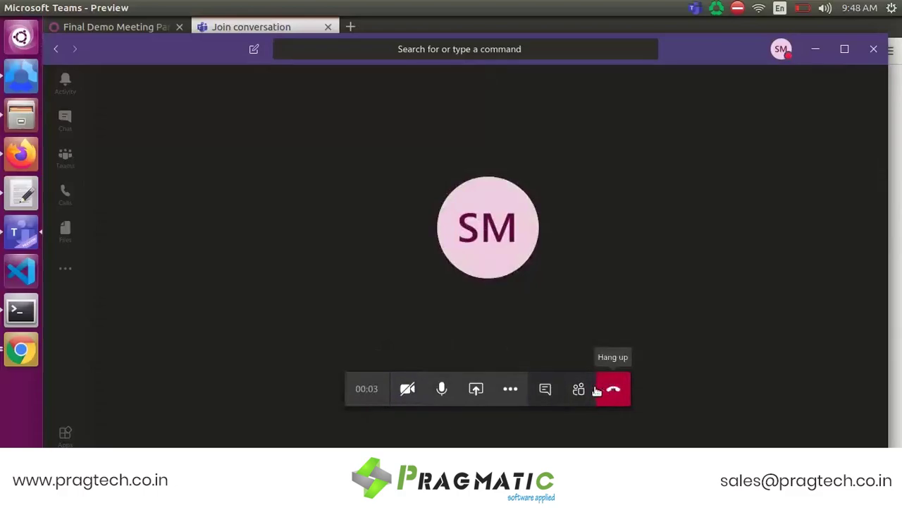
click(579, 389)
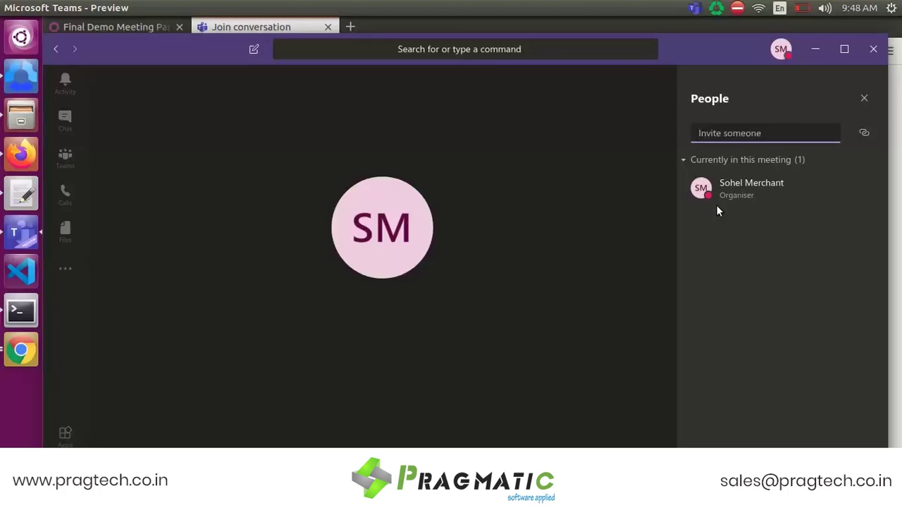
mouse_move(596, 213)
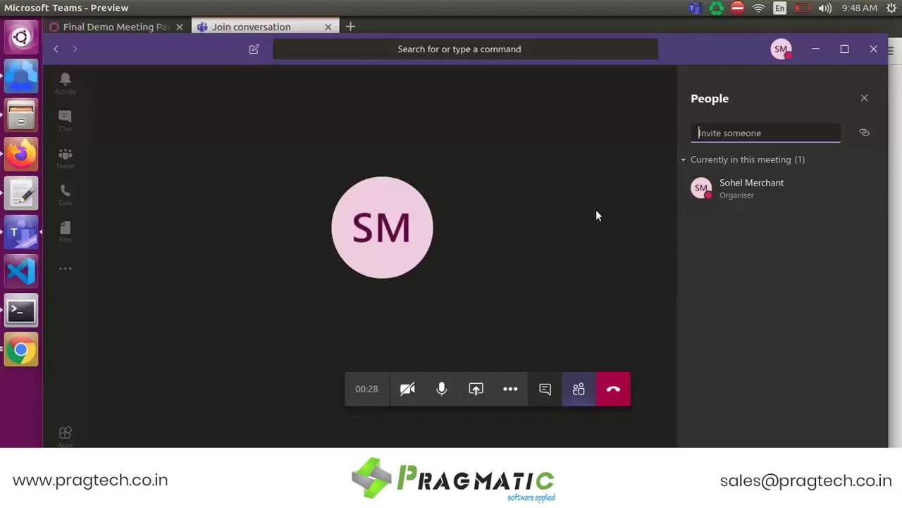
click(613, 390)
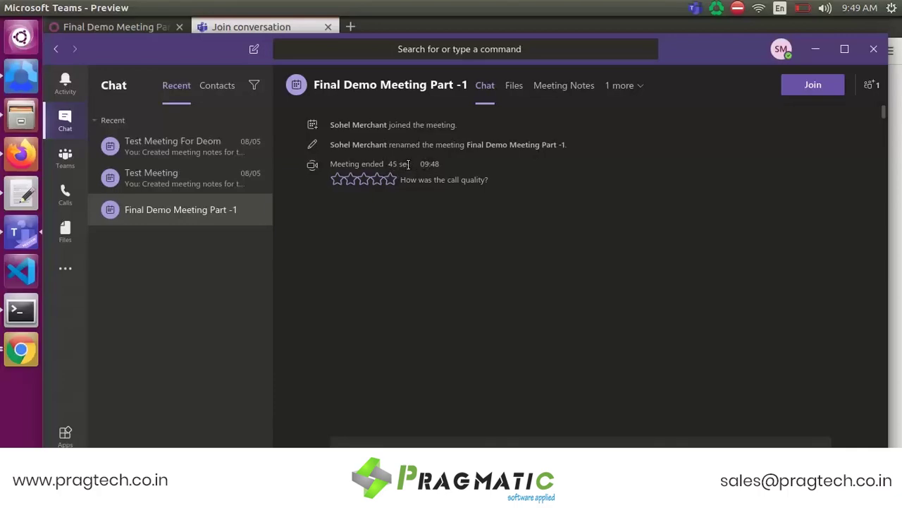
- Sign out of Teams and close its window and the Join conversation tab
click(782, 50)
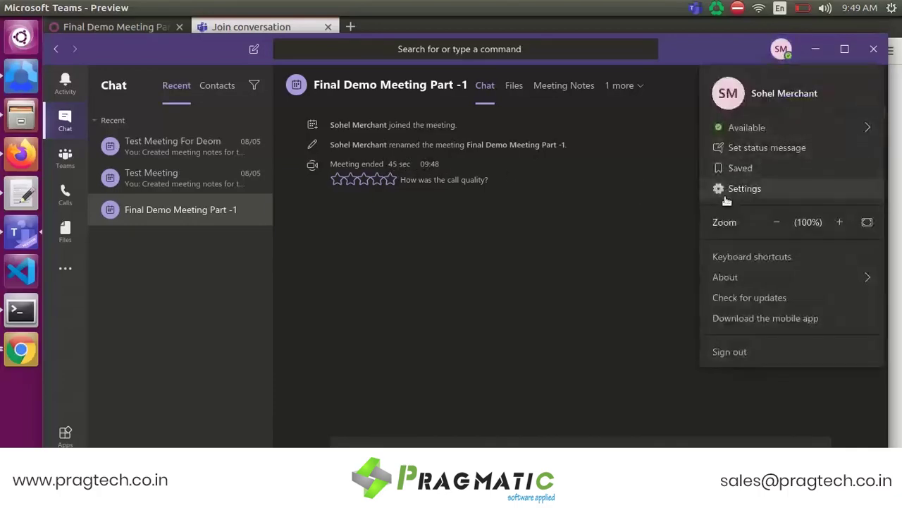
click(730, 352)
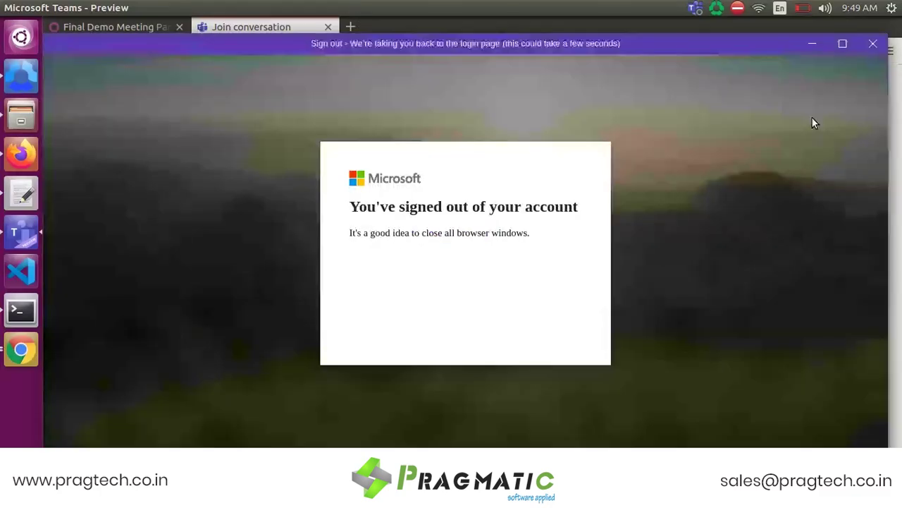
click(885, 46)
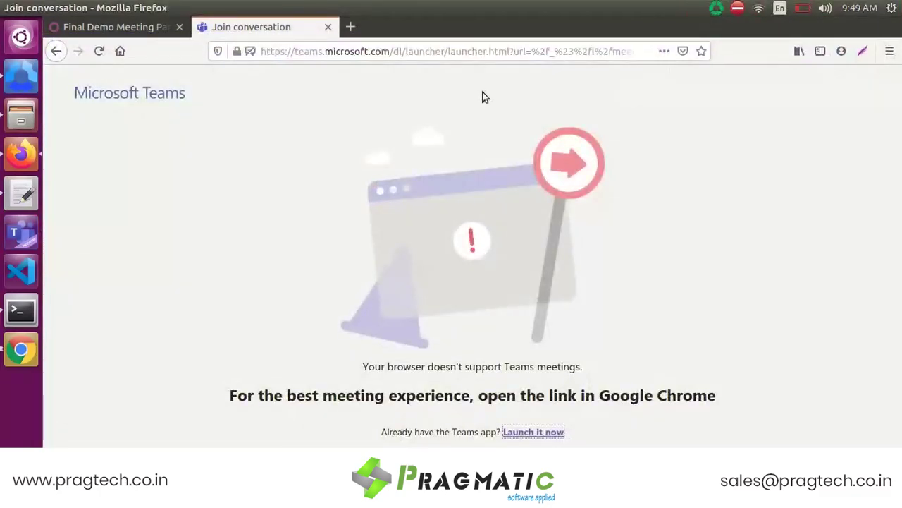
click(326, 28)
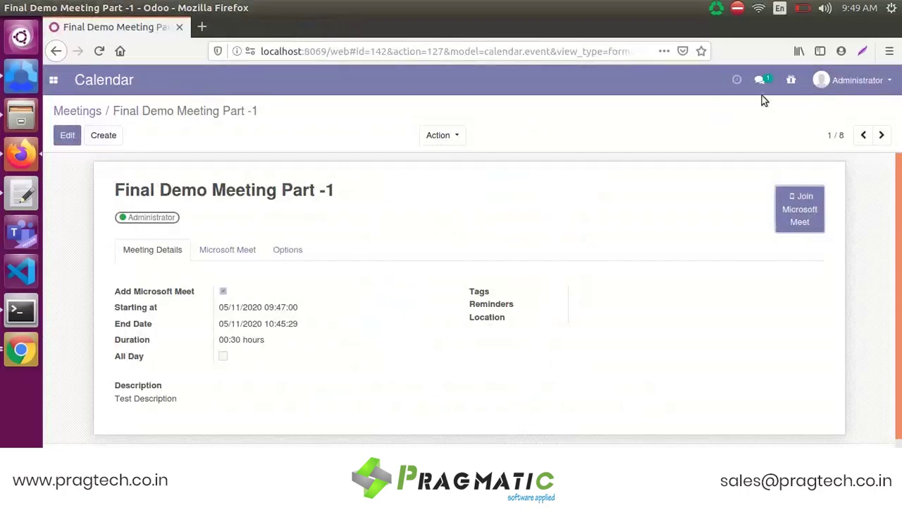
- Log the Administrator out of Odoo, then bring up the Google Chrome window
click(845, 87)
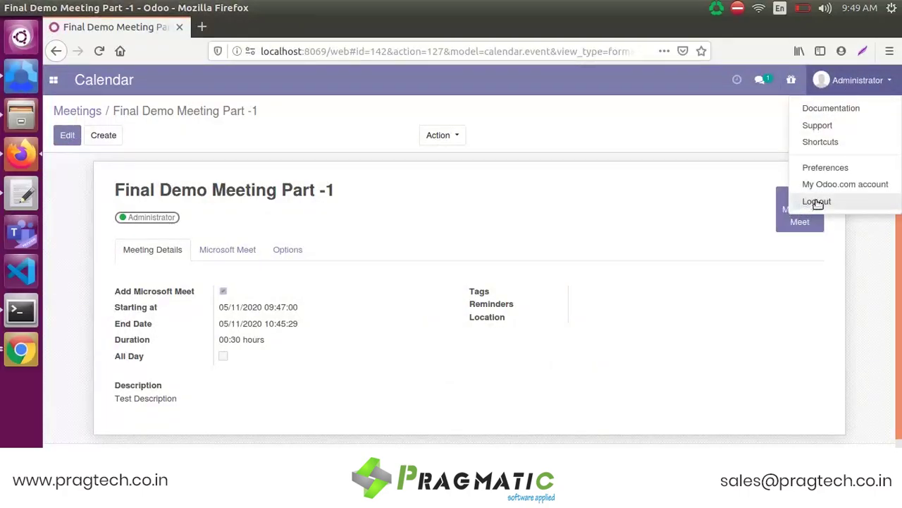
click(817, 202)
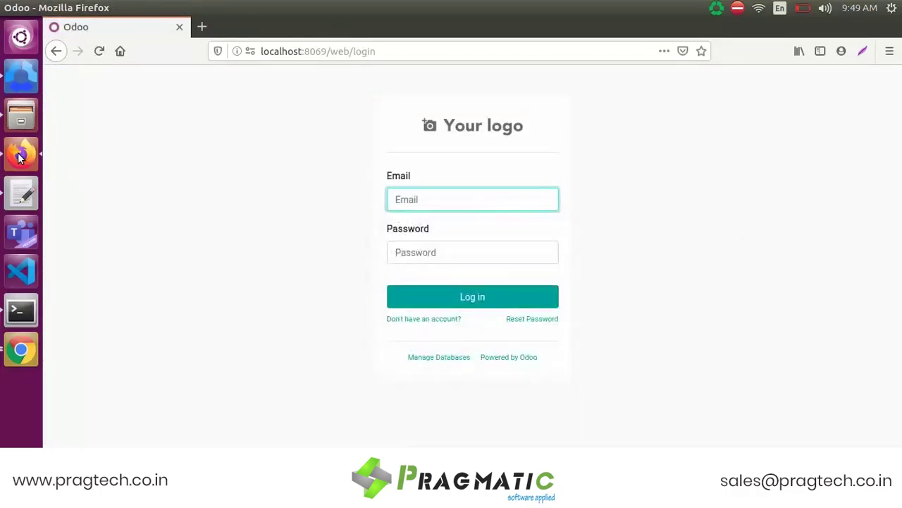
click(22, 350)
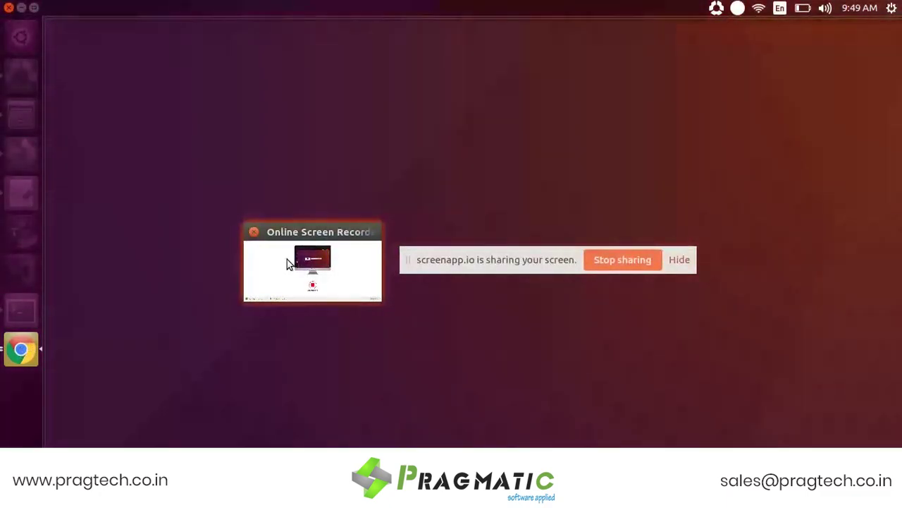
click(296, 262)
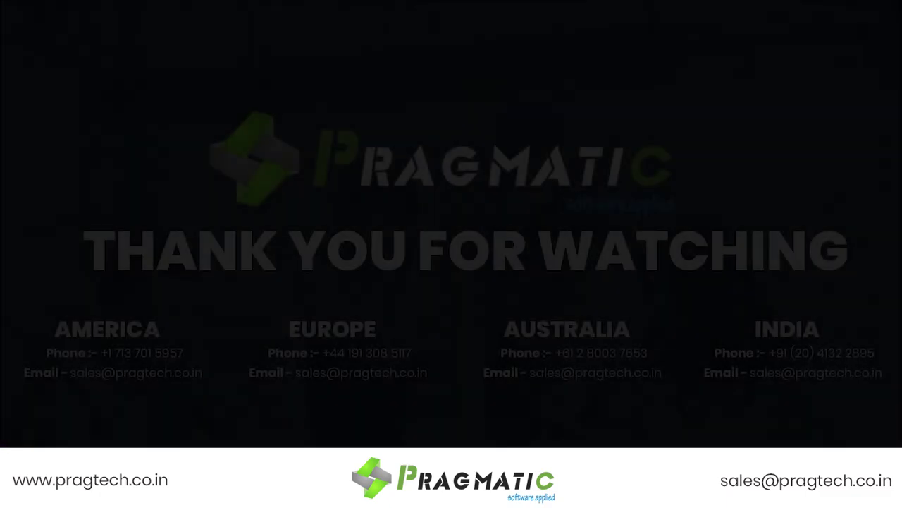